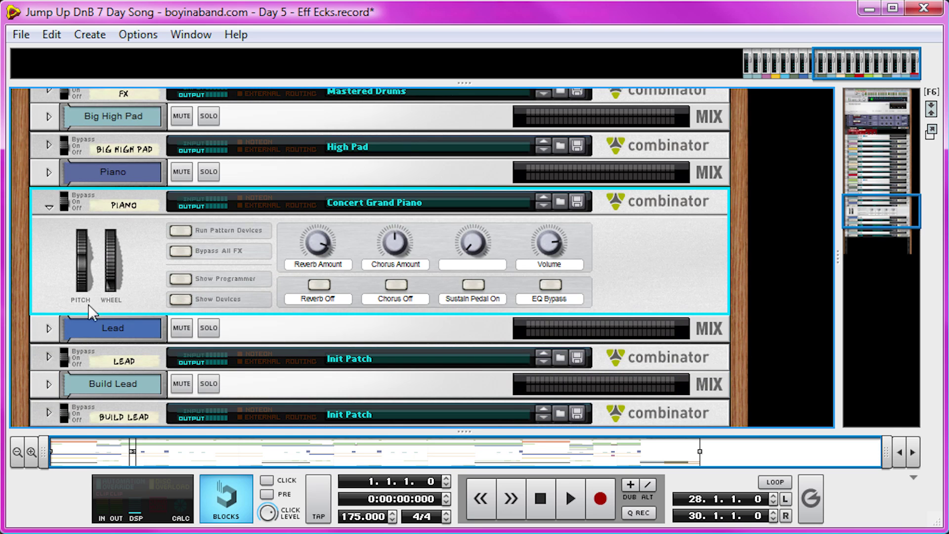
- Browse up to the Acoustic Piano patch folder and load Concert Grand Piano.cmb into the Piano Combinator
click(564, 201)
click(429, 77)
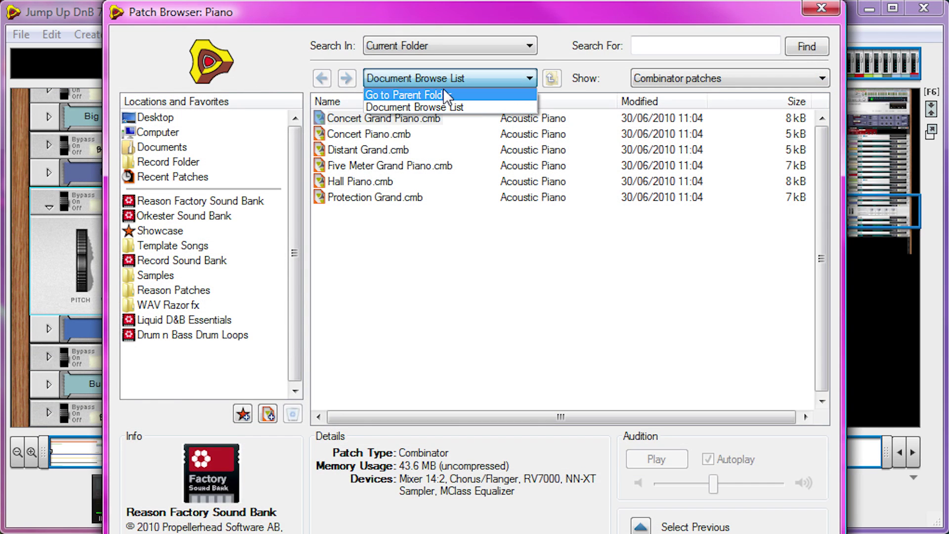
click(430, 99)
click(444, 78)
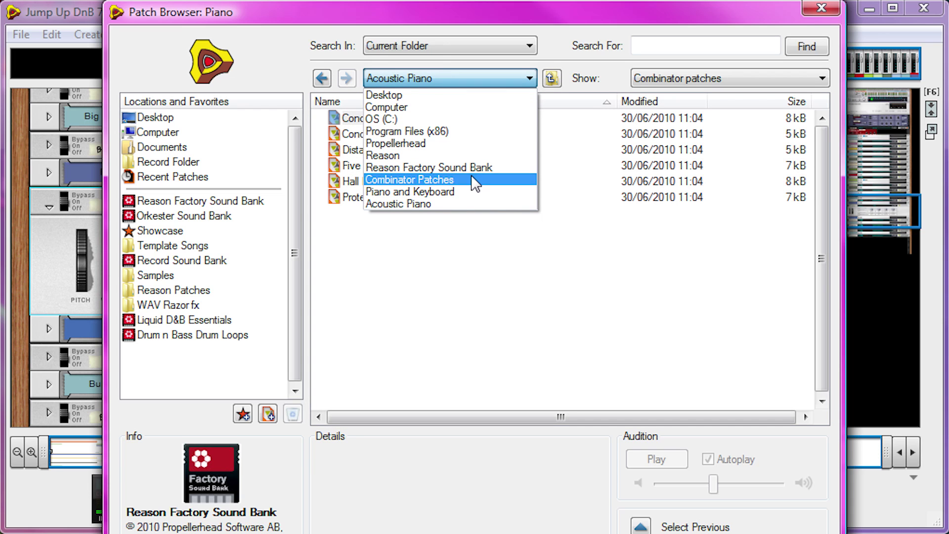
click(469, 277)
double_click(453, 123)
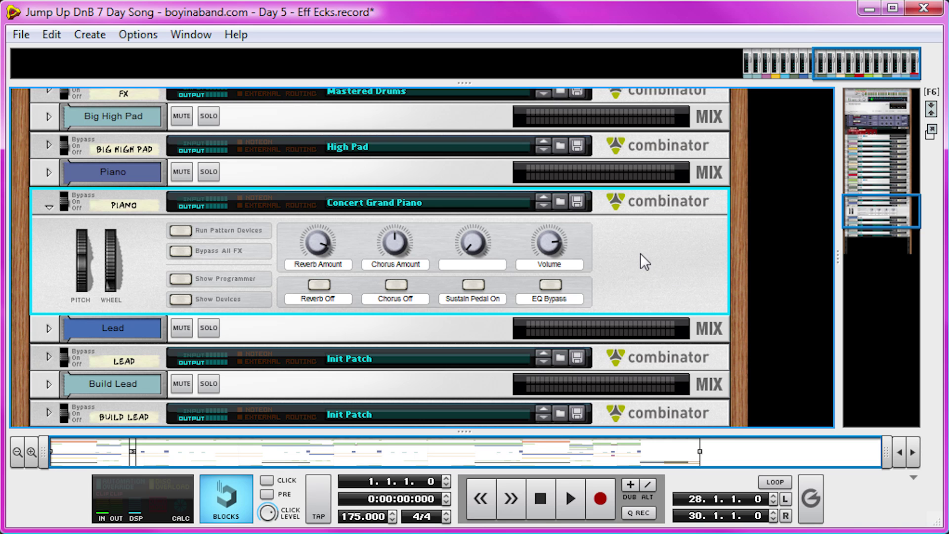
- Examine the rear cabling from the Master Section's FX sends and returns to the reverbs and DDL-1 delay
scroll(464, 234, up, 15)
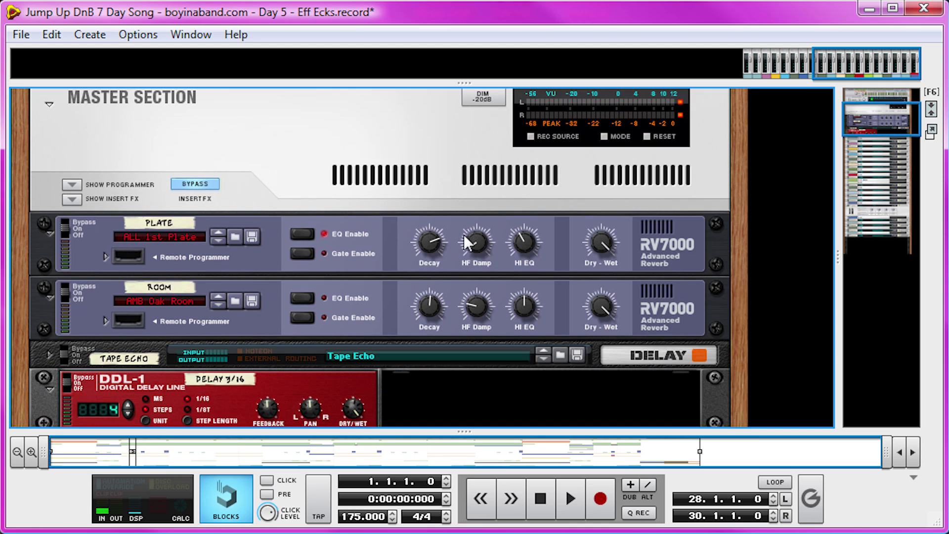
scroll(463, 234, up, 2)
click(382, 192)
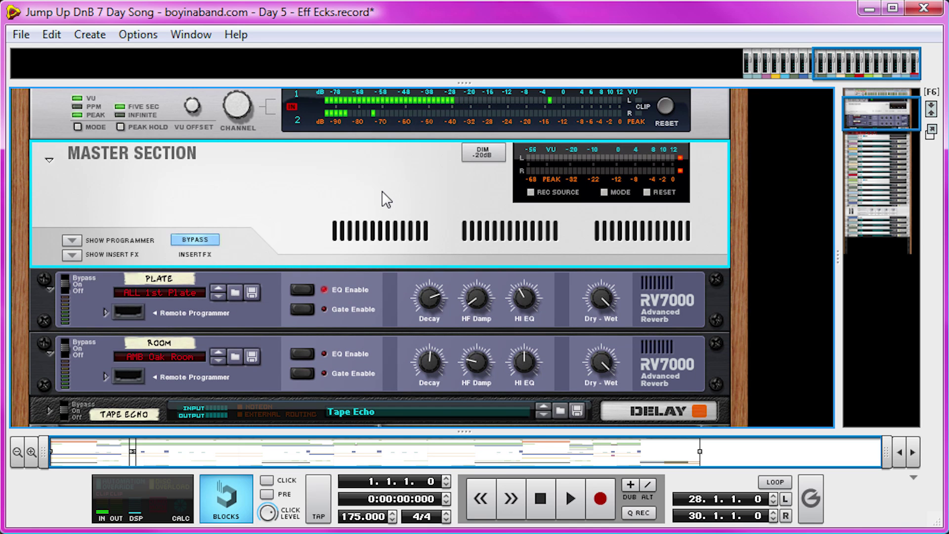
key(Tab)
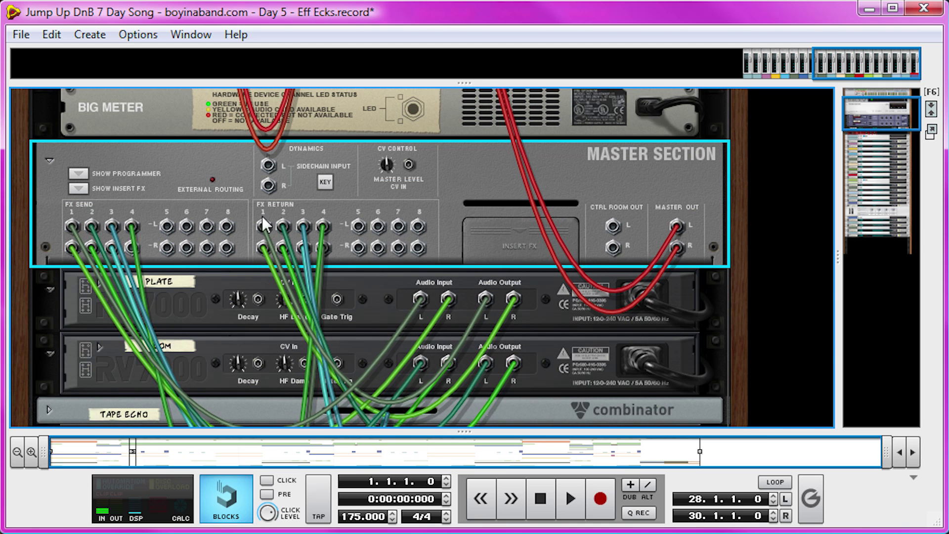
scroll(309, 229, down, 2)
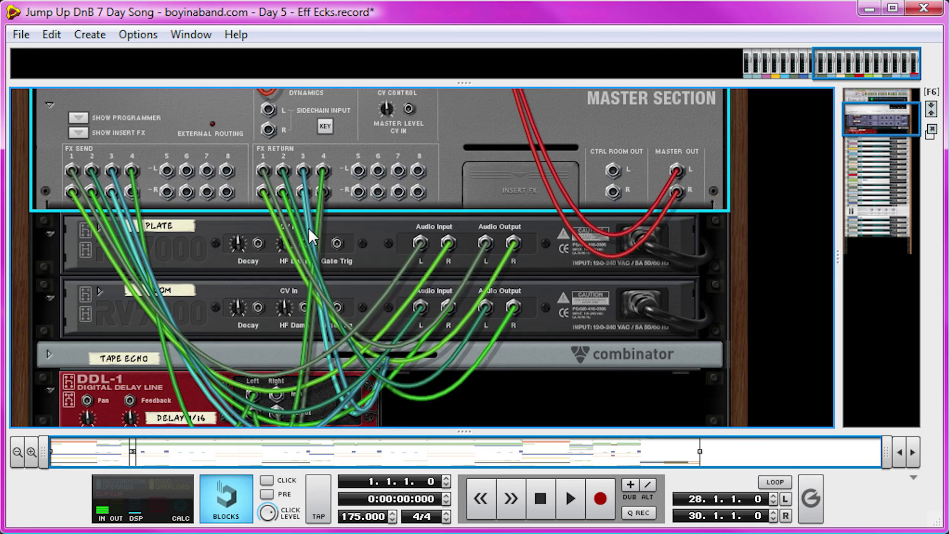
key(Tab)
click(176, 322)
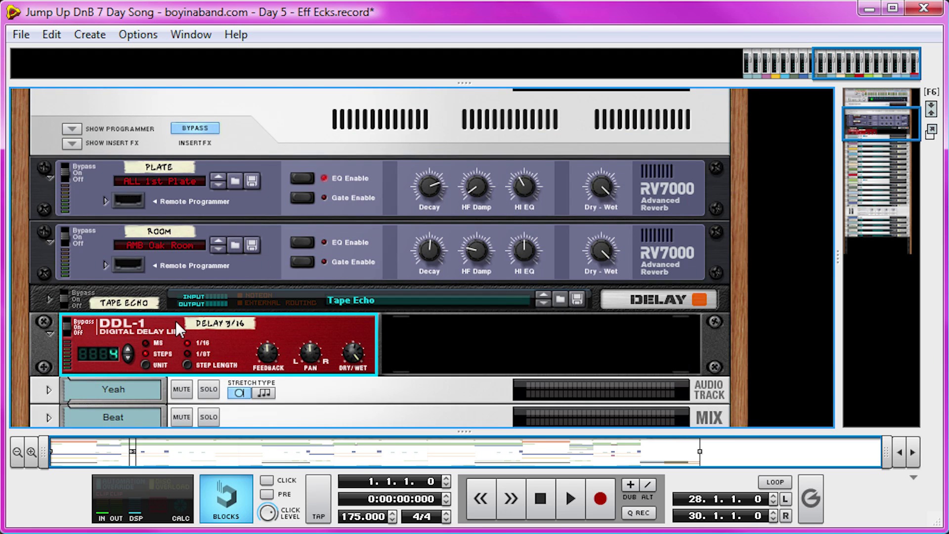
key(Tab)
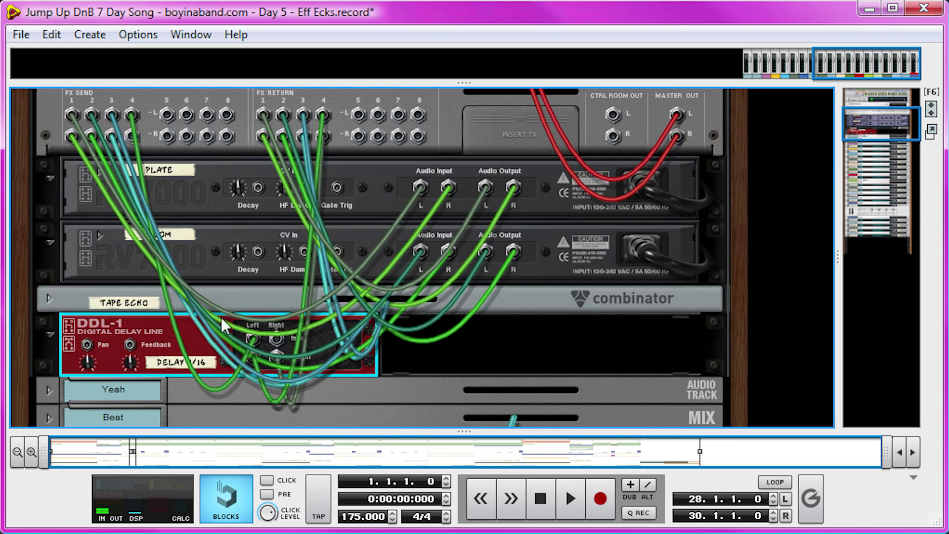
click(132, 112)
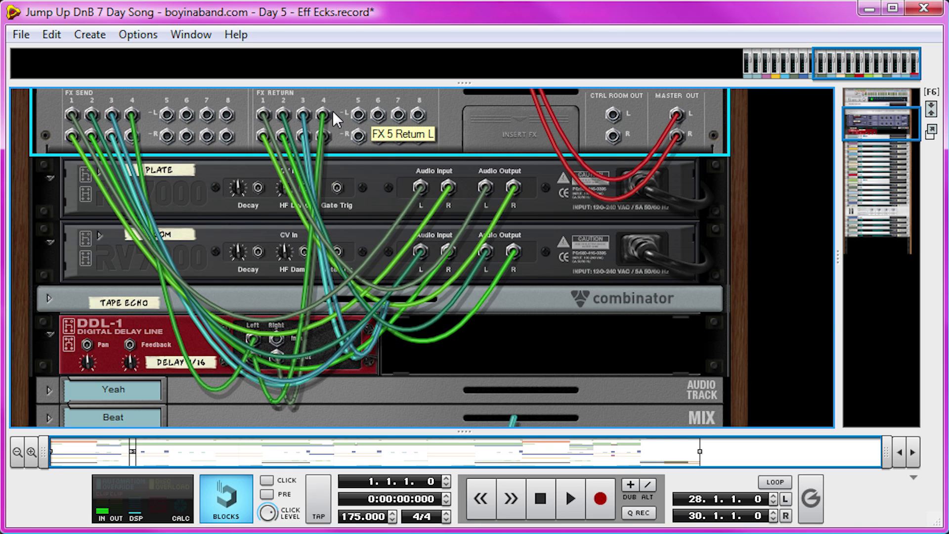
key(Tab)
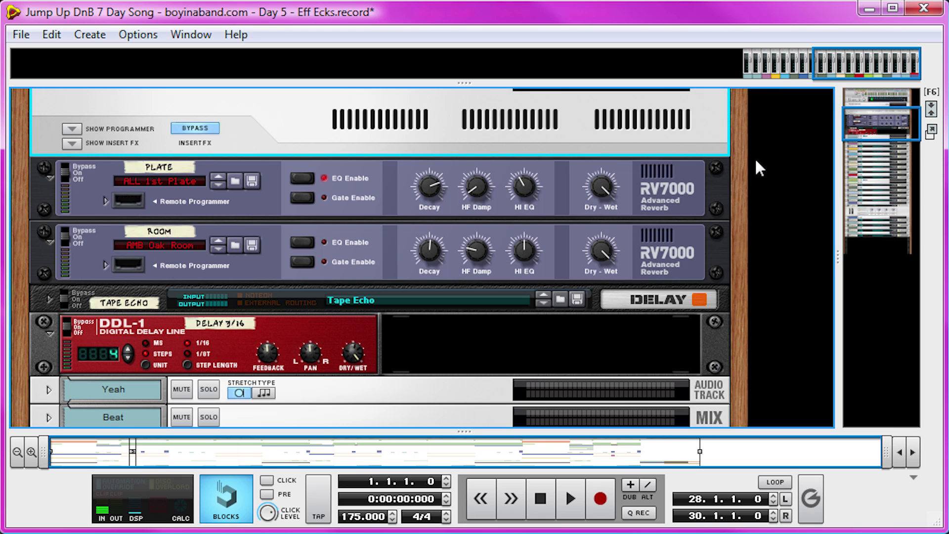
- Check the FX sends and returns in the mixer and solo the Piano channel
key(F5)
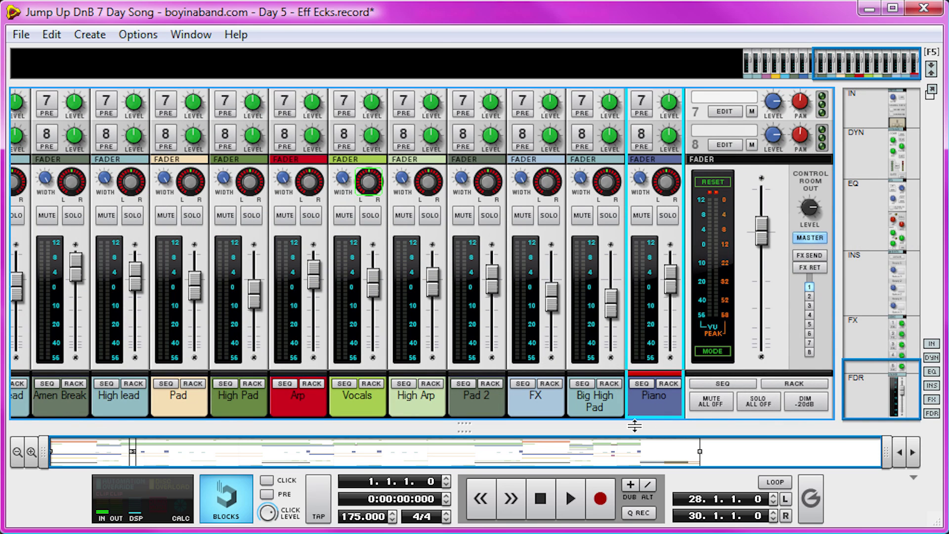
scroll(674, 348, up, 5)
scroll(674, 348, up, 1)
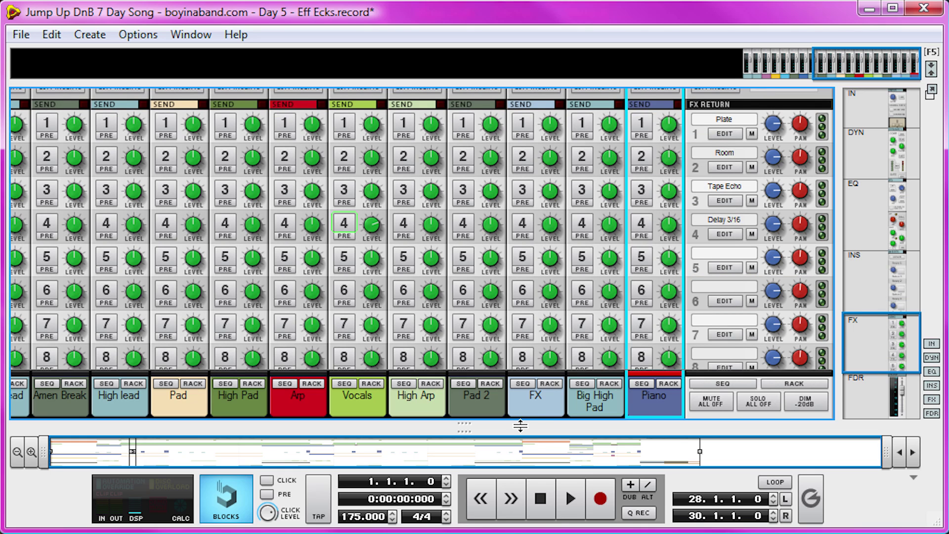
scroll(573, 376, down, 6)
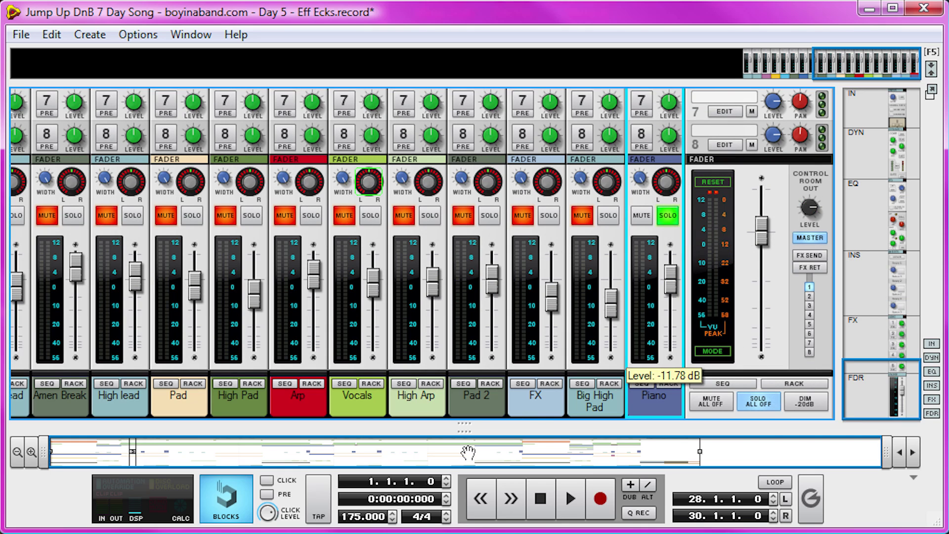
- Set the sequencer loop from 8.3.1.0 to 17.1.1.0, enable looping and return to the full mixer view
key(F6)
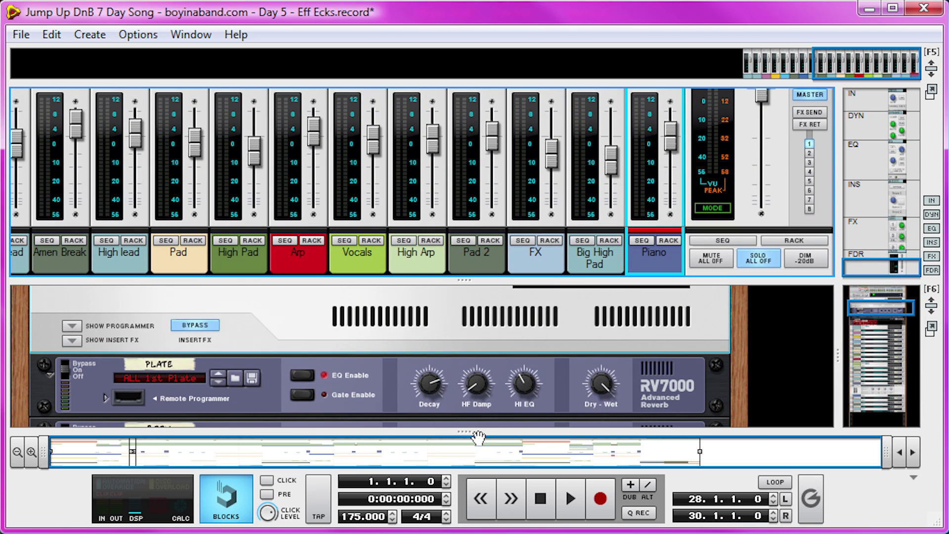
key(F7)
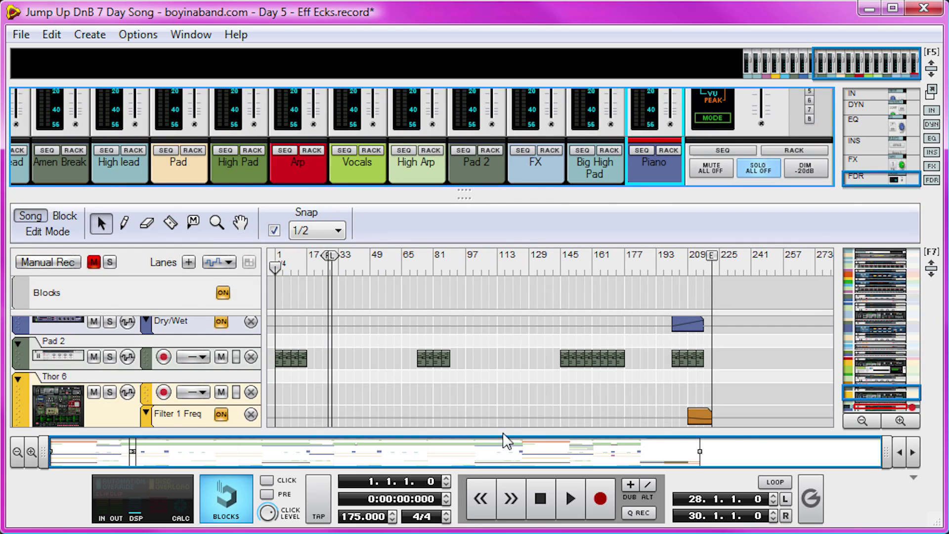
scroll(490, 420, down, 3)
click(102, 297)
key(KP_8)
drag(334, 255, 289, 264)
key(KP_1)
key(KP_Divide)
drag(474, 194, 498, 450)
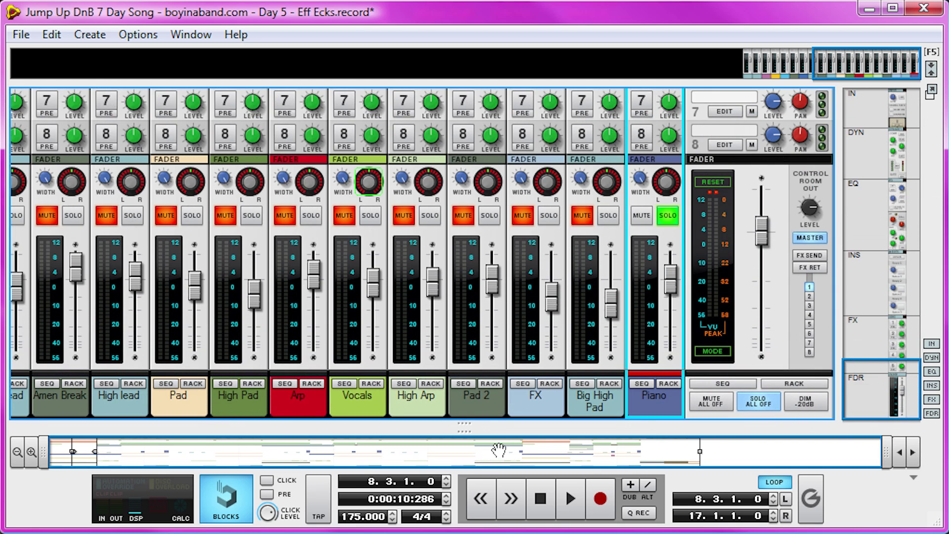
- Enable the Piano channel's FX 4 send to Delay 3/16 and adjust its send level during loop playback
scroll(692, 307, up, 5)
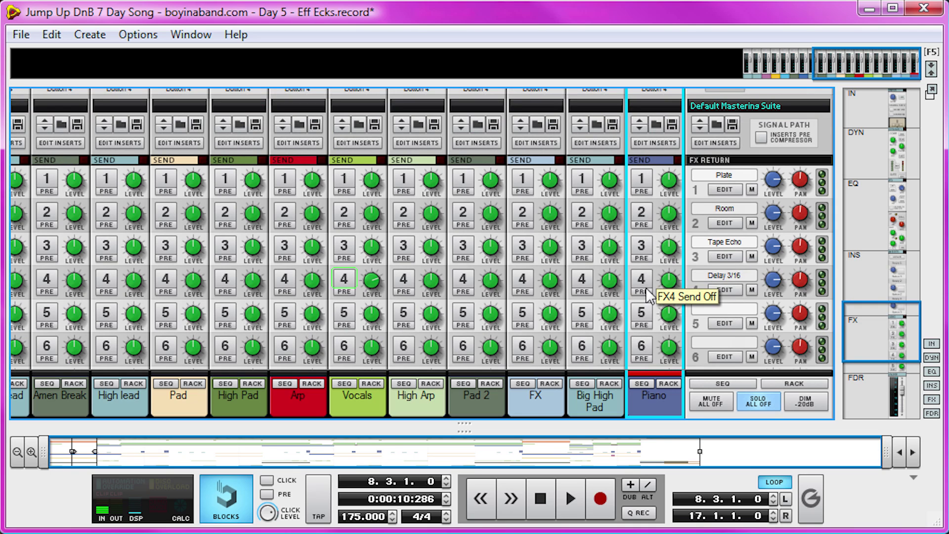
key(space)
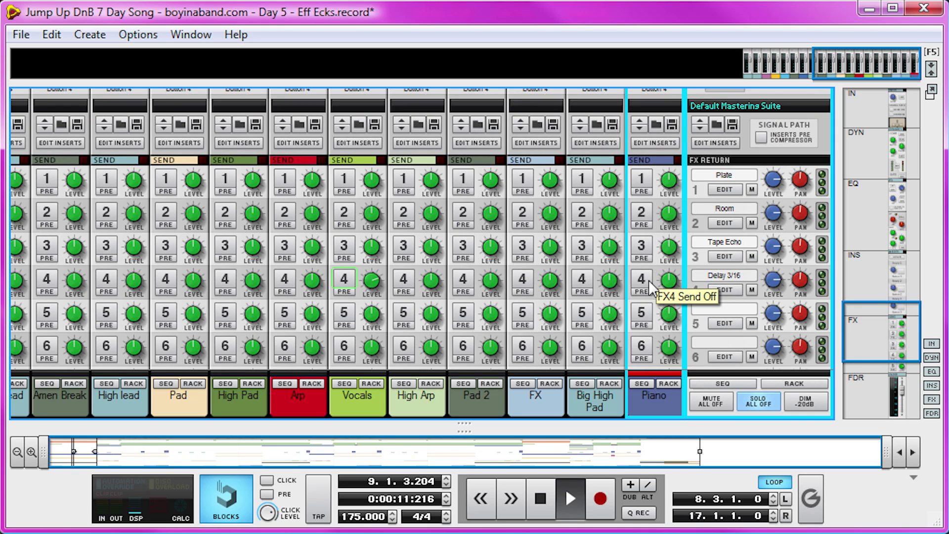
click(642, 283)
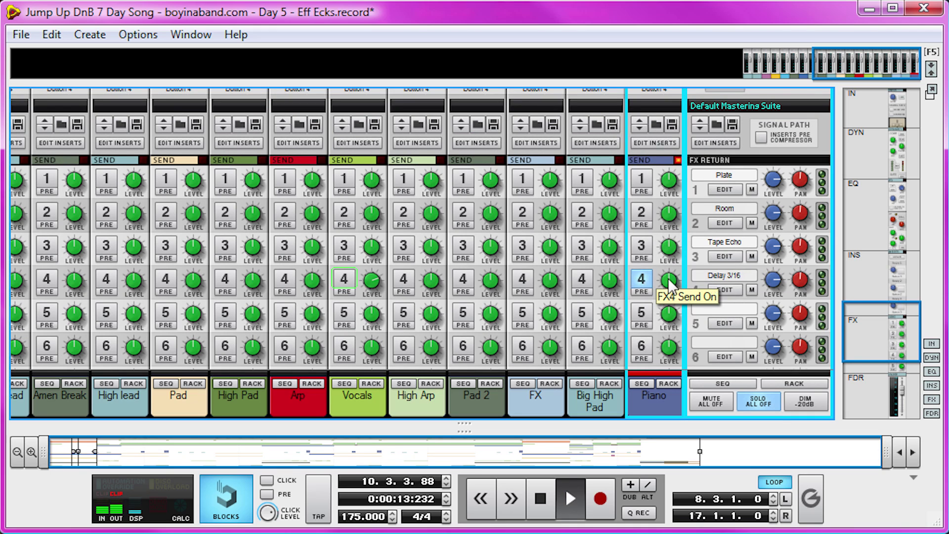
drag(674, 270, 672, 281)
key(space)
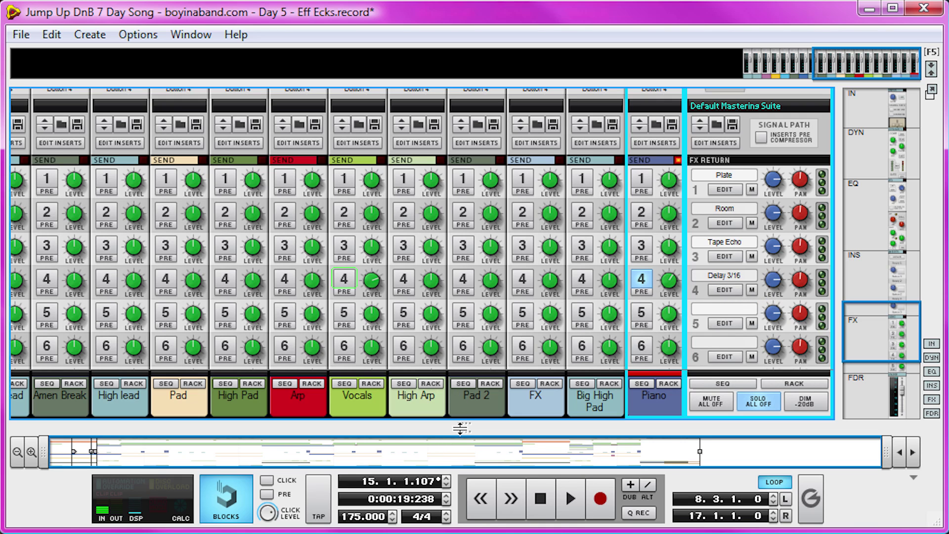
- Review the DDL-1 Delay 3/16 unit in the rack and turn off the Piano channel's solo
key(F6)
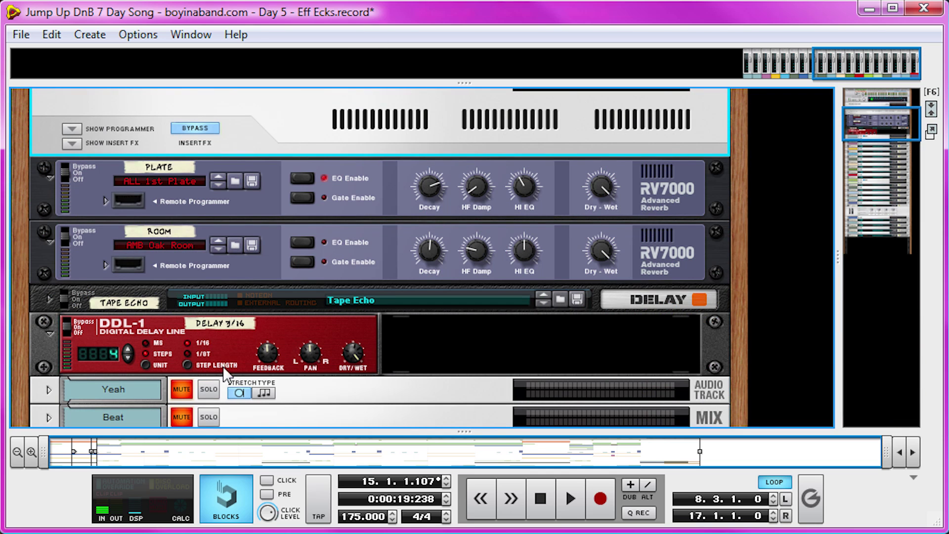
click(282, 330)
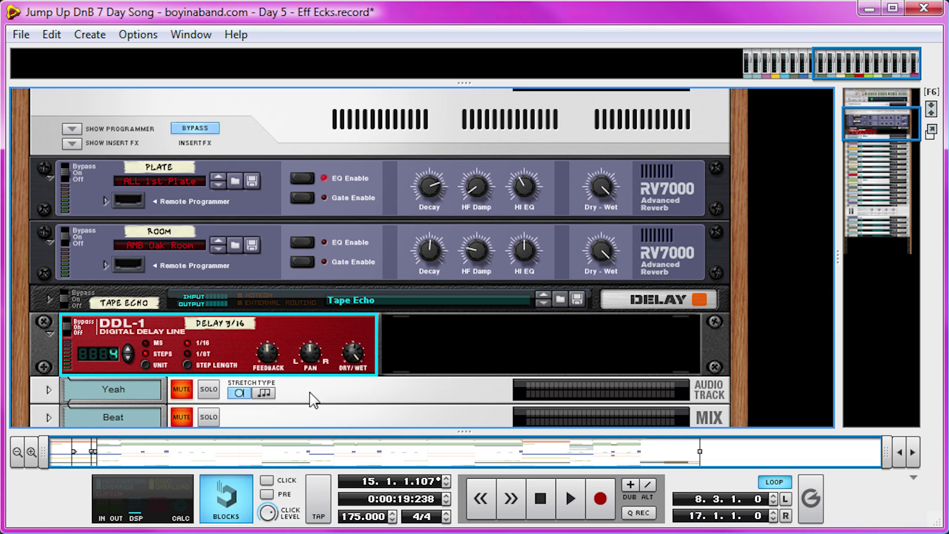
scroll(323, 418, up, 3)
scroll(324, 418, down, 3)
scroll(325, 417, down, 15)
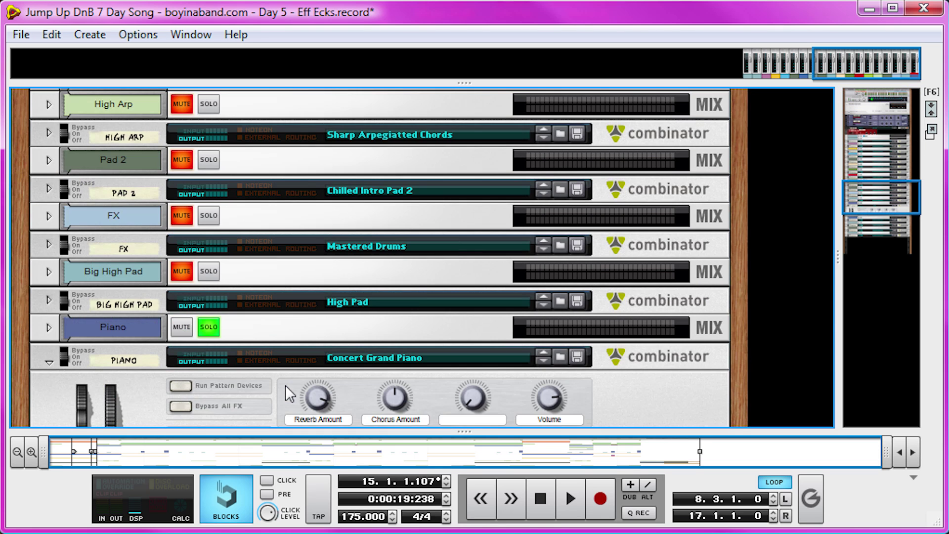
click(209, 326)
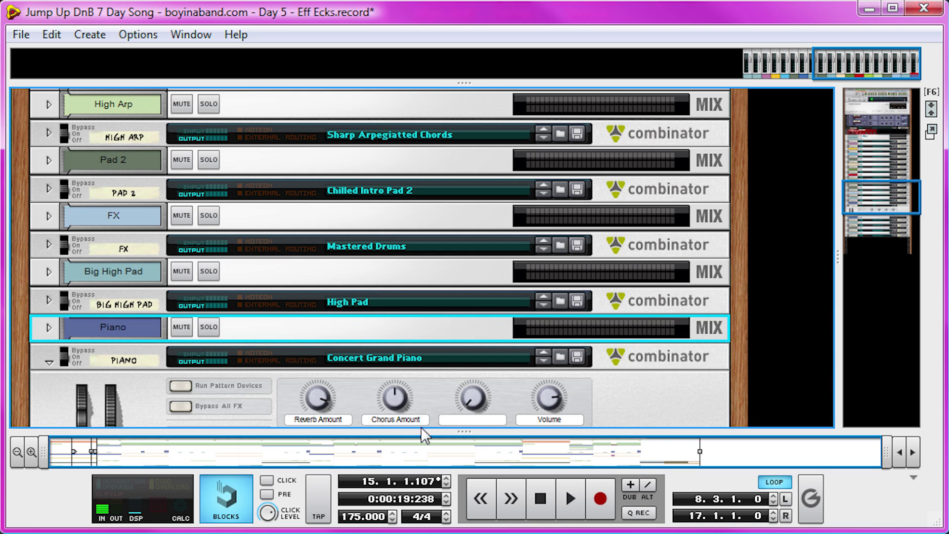
- Show the full sequencer, set the loop from bar 25 to bar 41 and place the playhead at bar 25
drag(425, 432, 427, 165)
scroll(423, 257, up, 10)
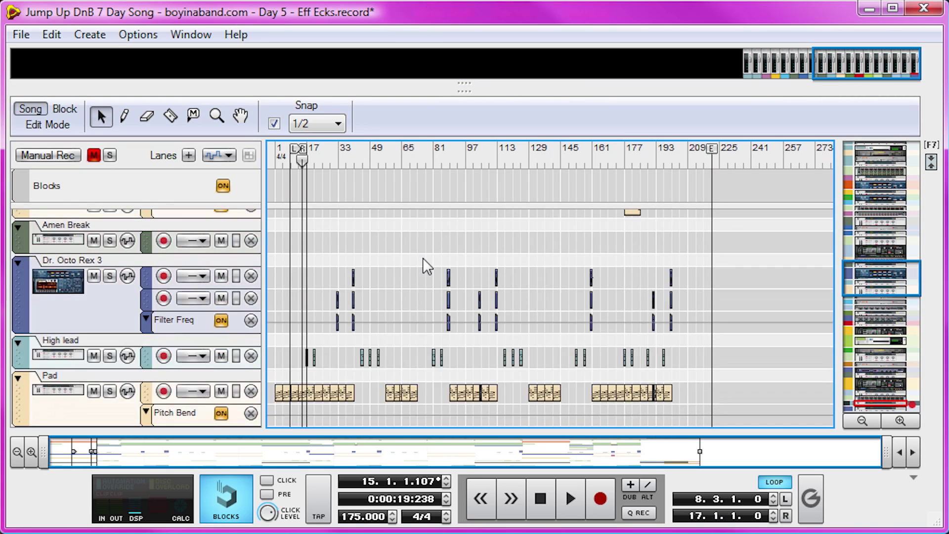
click(317, 154)
drag(886, 452, 220, 451)
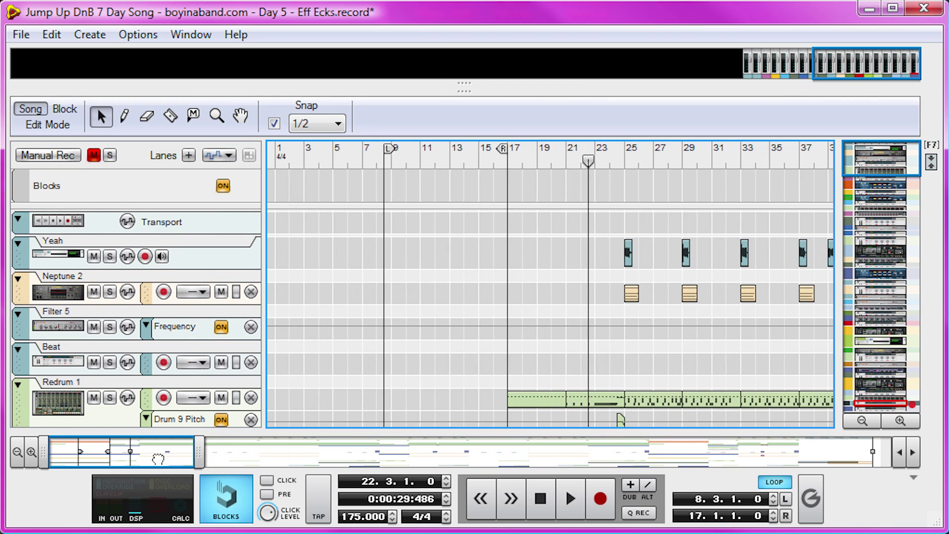
drag(424, 149, 772, 151)
alt+click(548, 148)
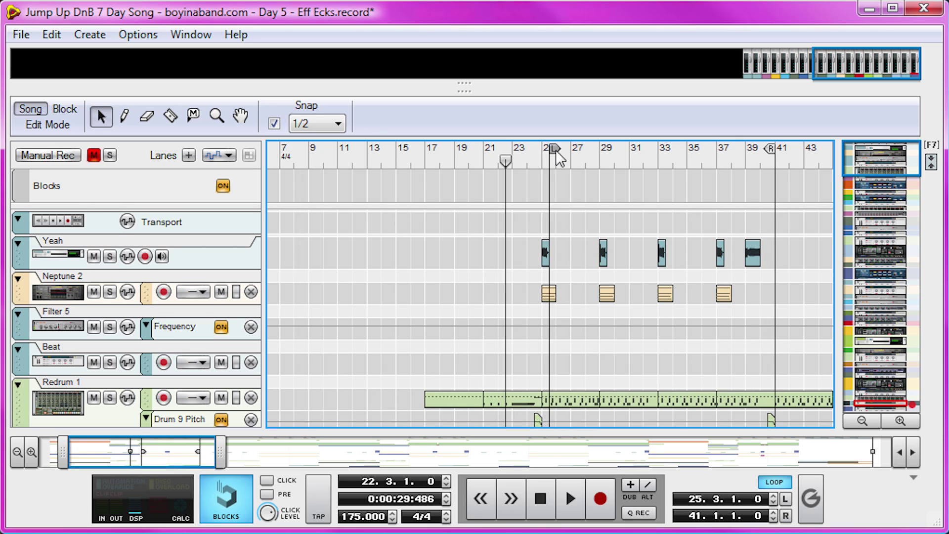
click(487, 157)
click(541, 159)
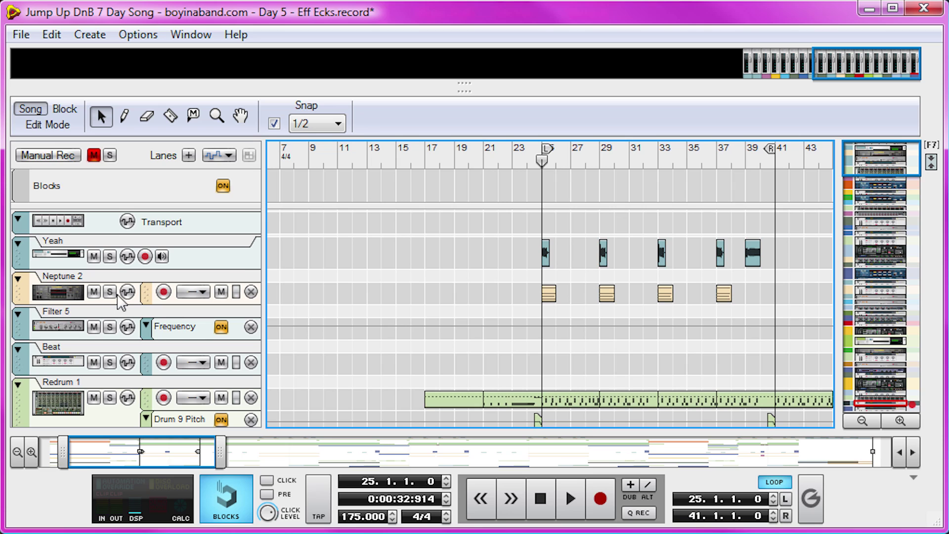
- Solo the Yeah audio track and play its clips at bars 25 and 39
click(109, 256)
key(space)
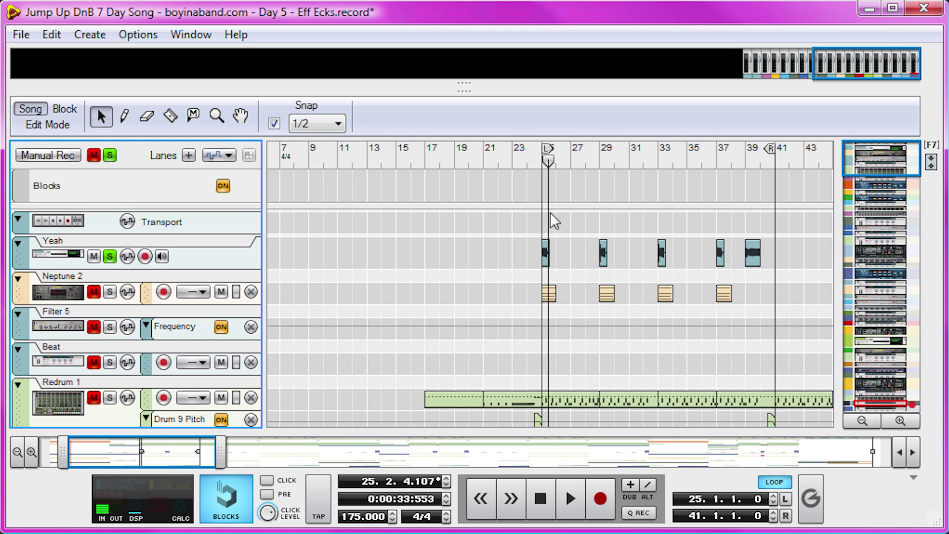
click(745, 162)
key(space)
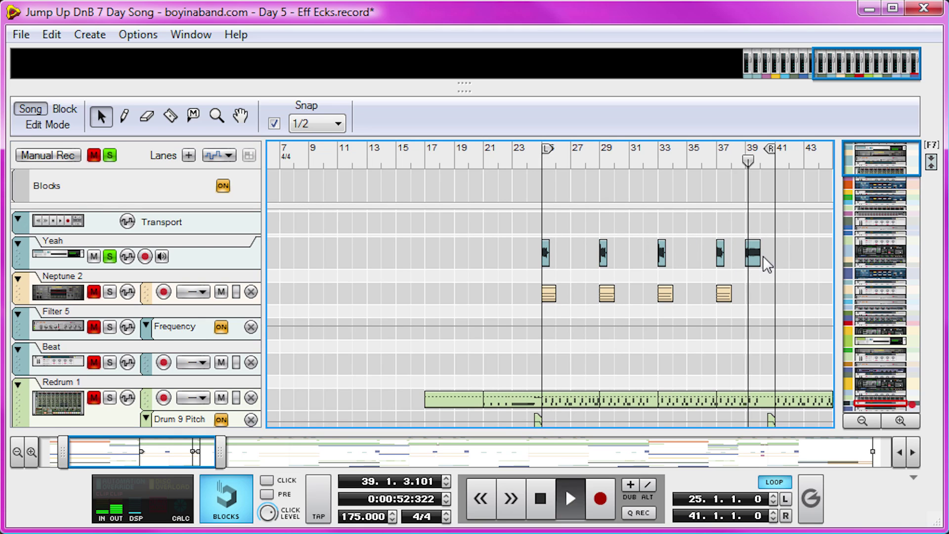
key(space)
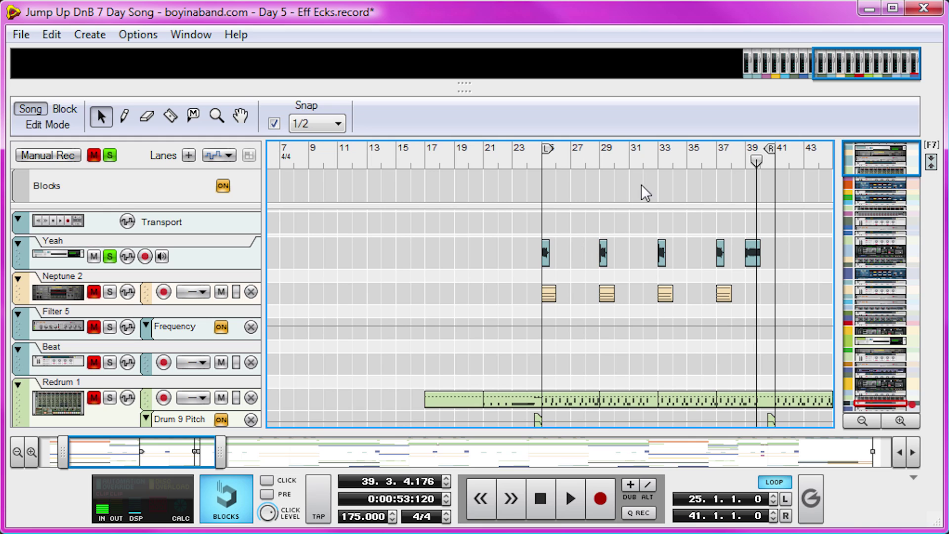
- Solo the Neptune 2 track together with Yeah and play both from bar 25
click(546, 161)
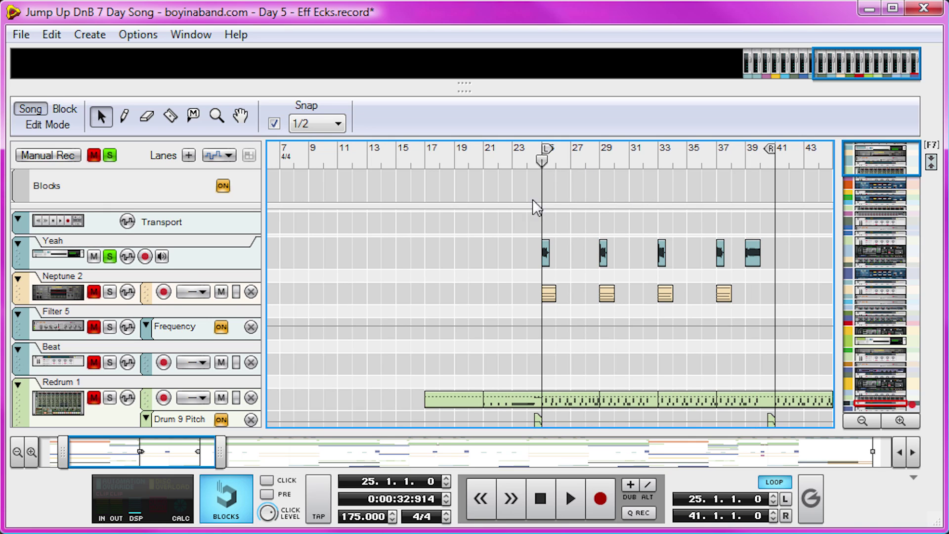
click(111, 292)
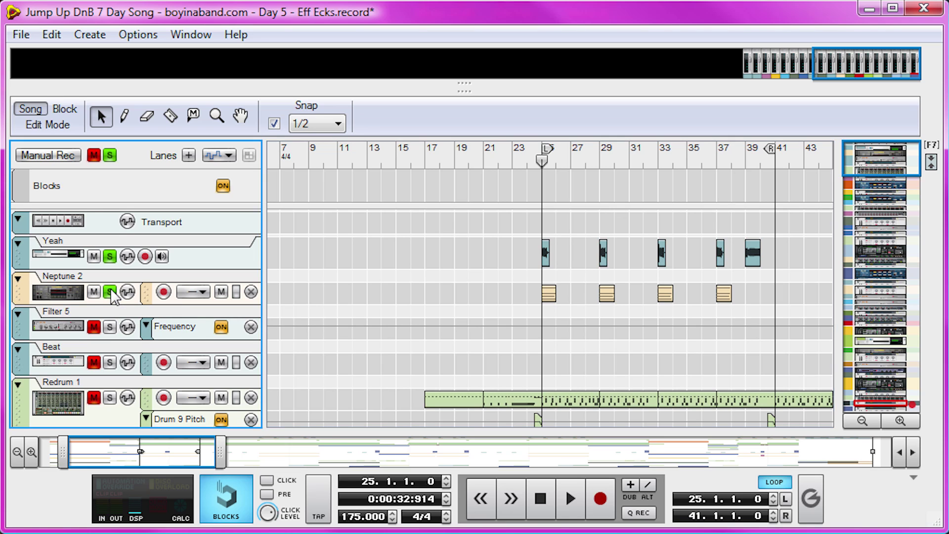
key(space)
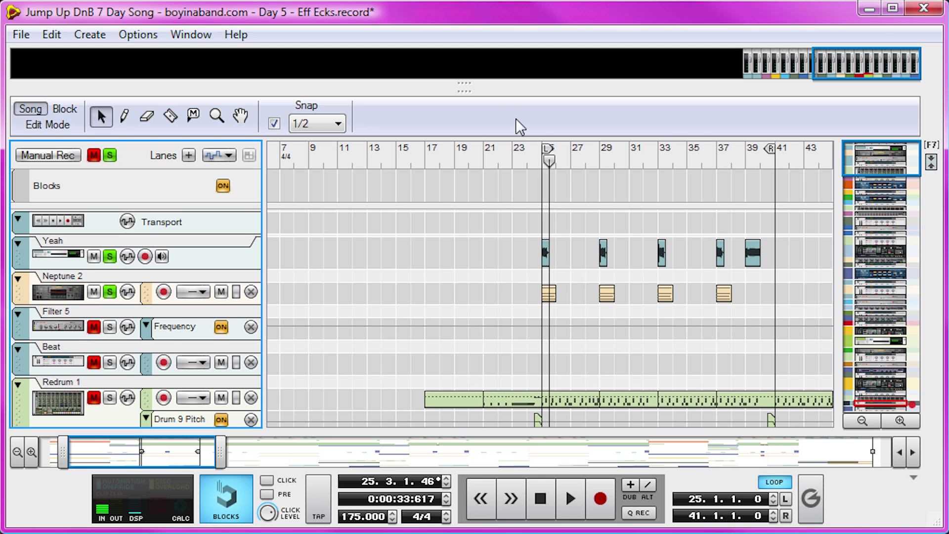
- Show the rack, unfold the Yeah audio track with its insert effects and examine the Neptune unit's settings
key(F6)
scroll(445, 265, up, 10)
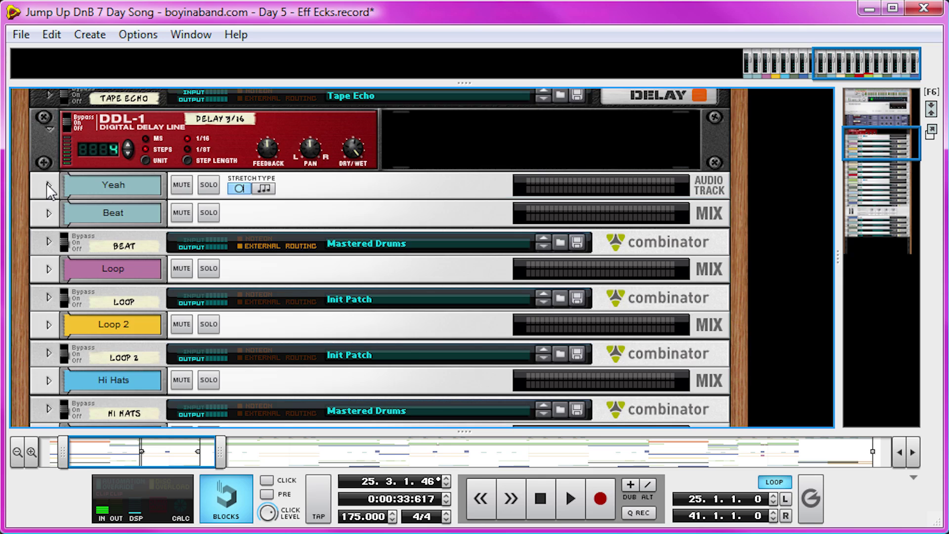
click(47, 185)
scroll(238, 234, down, 2)
click(218, 319)
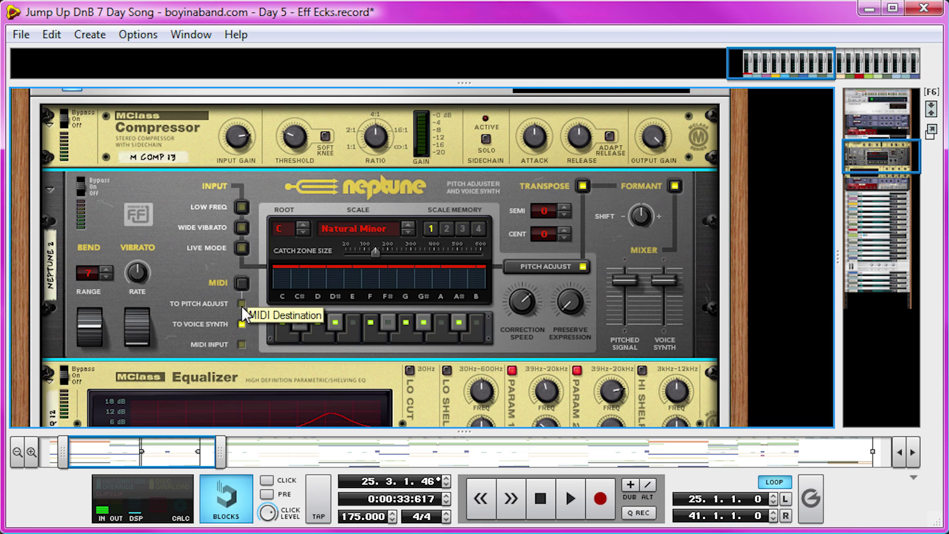
right_click(178, 202)
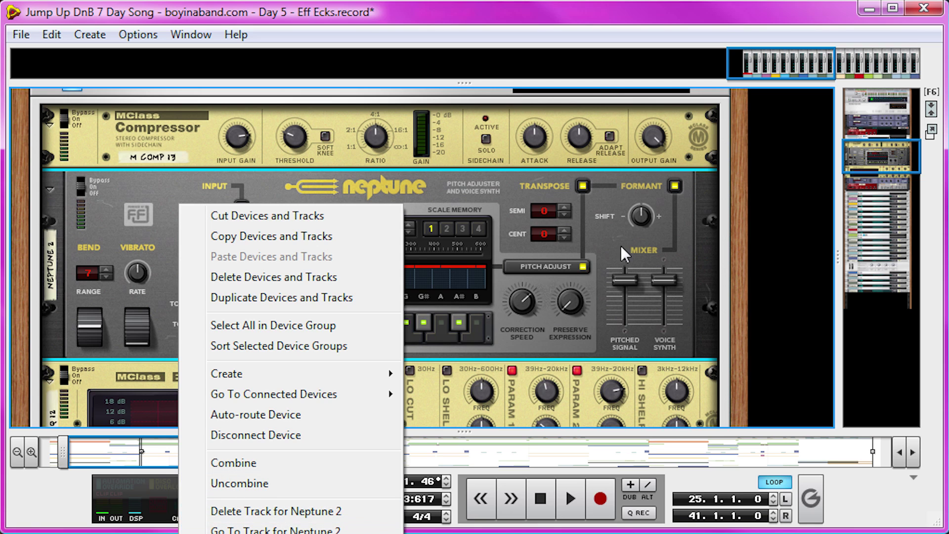
click(605, 233)
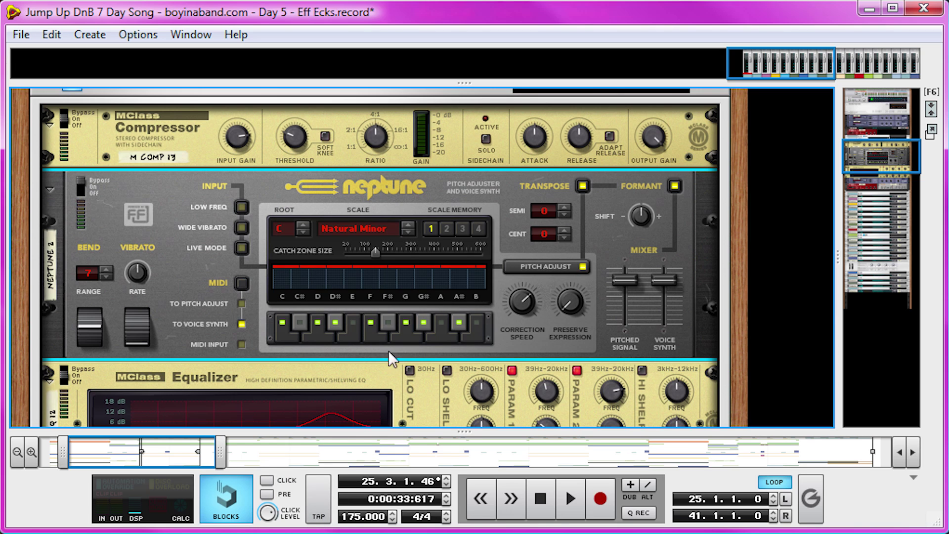
- Show the sequencer below the rack and play Yeah from bar 25 to compare Neptune bypassed and on
click(448, 432)
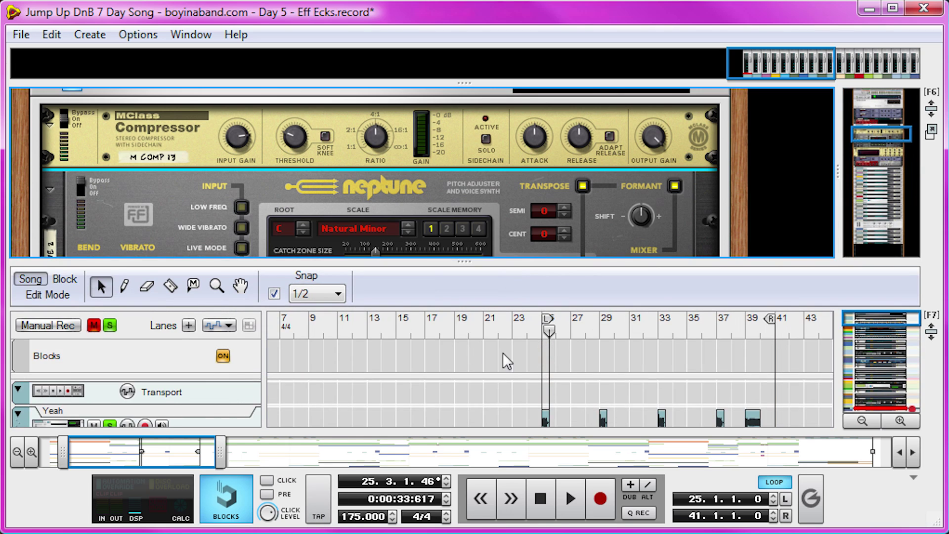
click(545, 346)
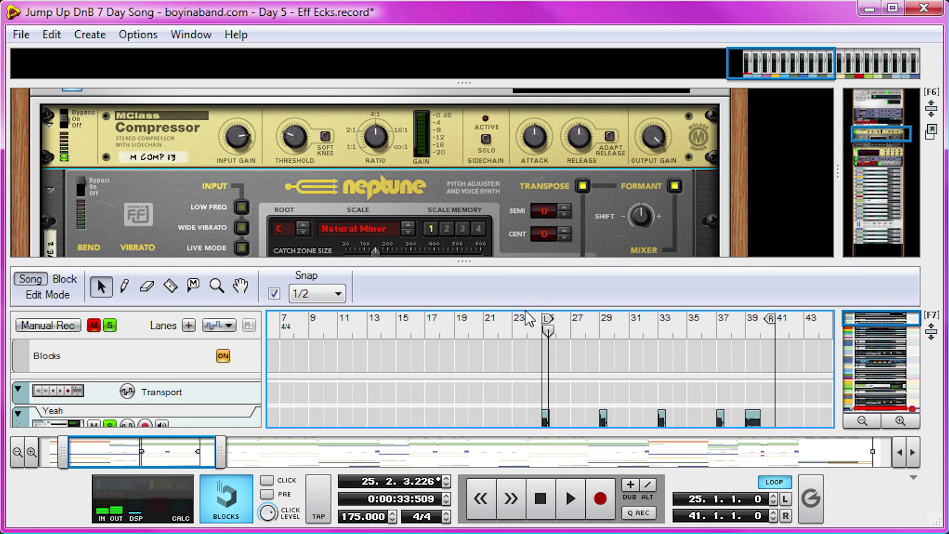
click(540, 332)
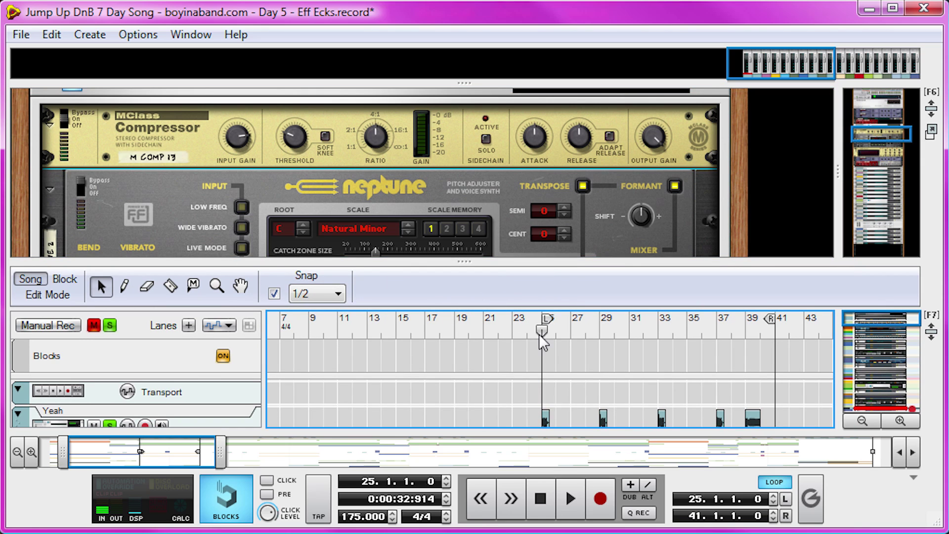
click(82, 179)
click(78, 181)
key(space)
key(space)
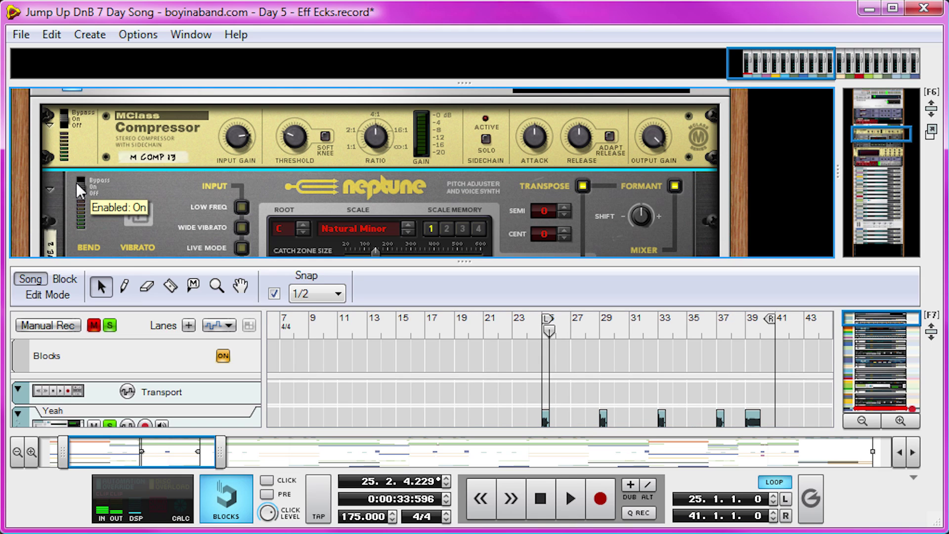
- Show the rack at full height and review Neptune's MIDI routing to the voice synth
key(F7)
key(F7)
key(F7)
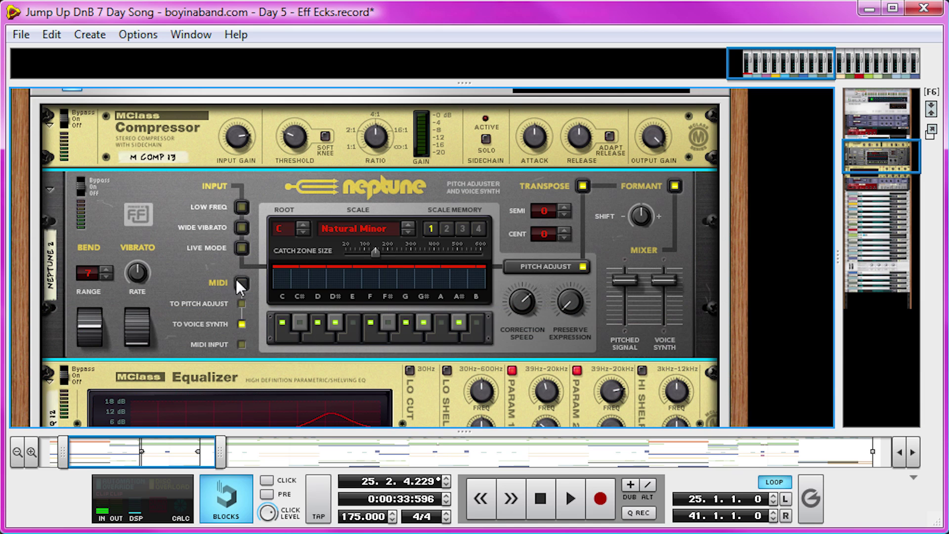
click(242, 303)
- Open the Neptune 2 note clip at bar 25 in the sequencer's edit mode and inspect its chord notes
key(F7)
key(F6)
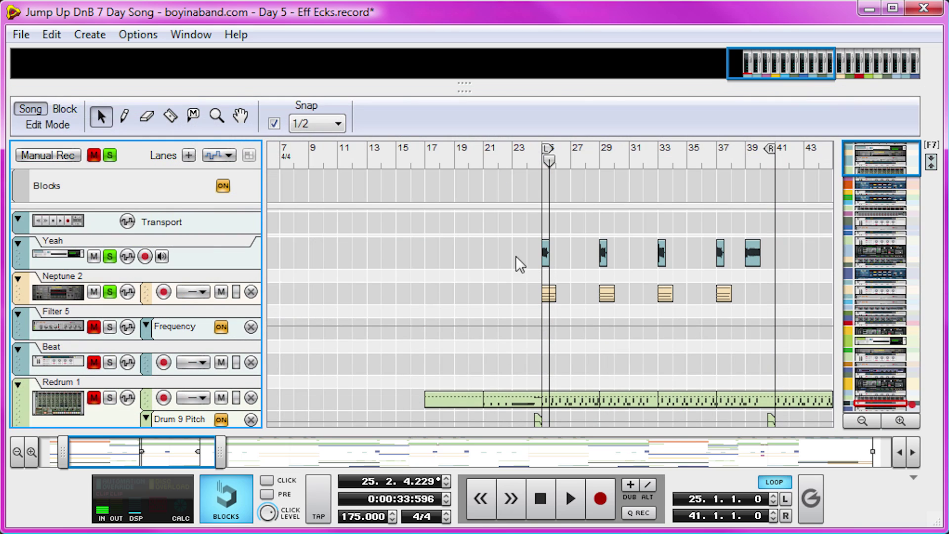
double_click(547, 296)
drag(438, 456, 142, 453)
scroll(515, 303, down, 3)
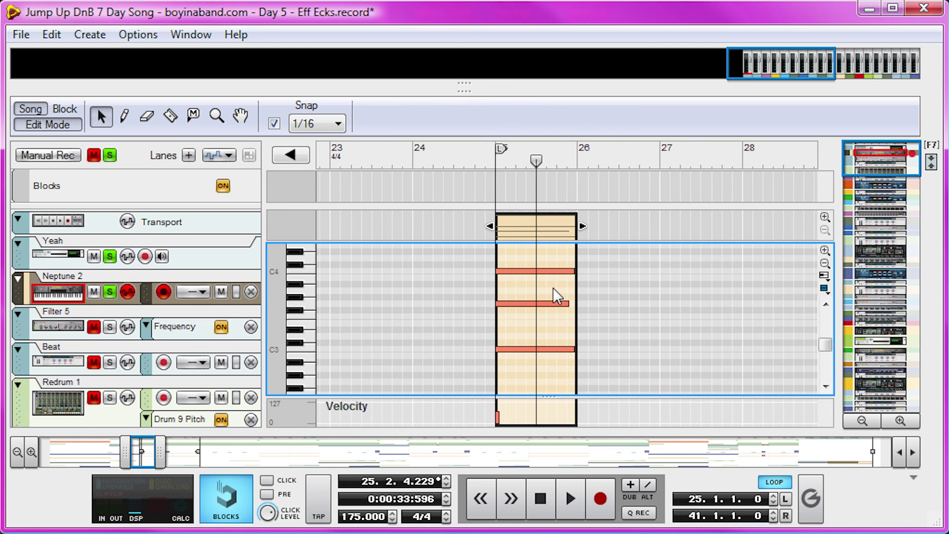
scroll(773, 299, up, 3)
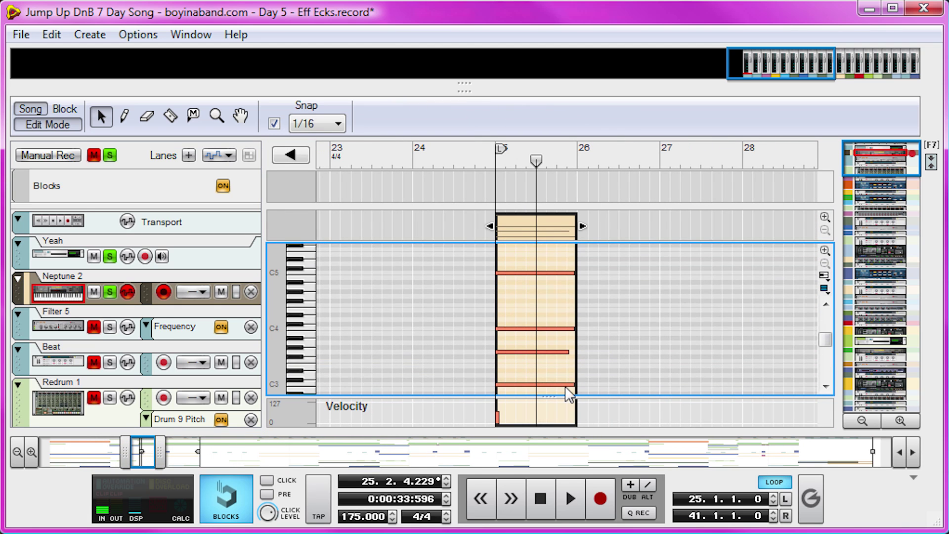
click(563, 352)
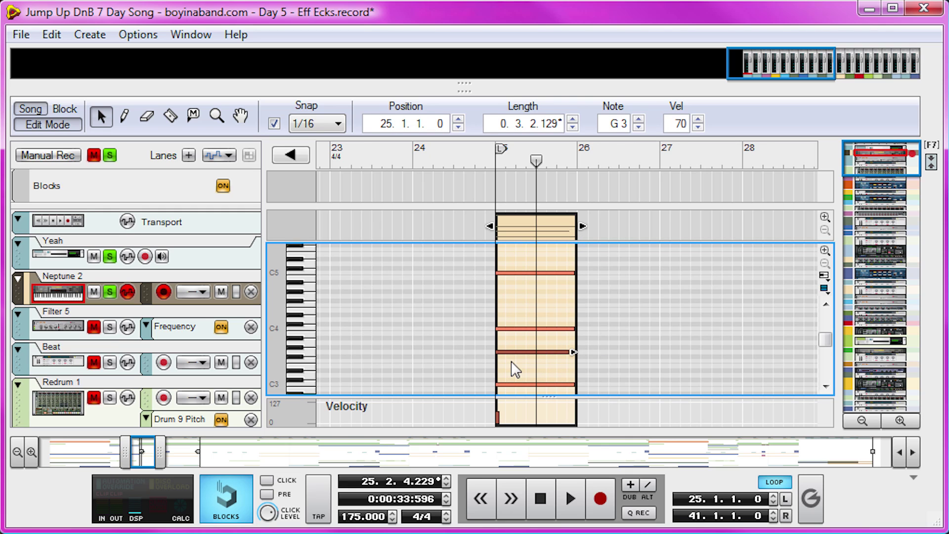
click(543, 367)
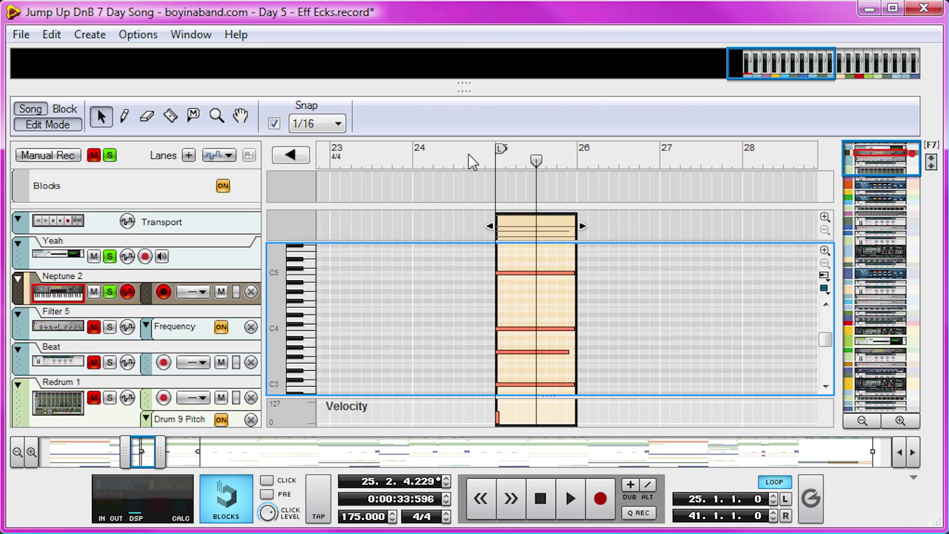
- Return to the full rack and review the equalizer, RV7000 reverb, DDL-1 delay and ECF-42 filter in Yeah's insert effects
drag(470, 95, 465, 429)
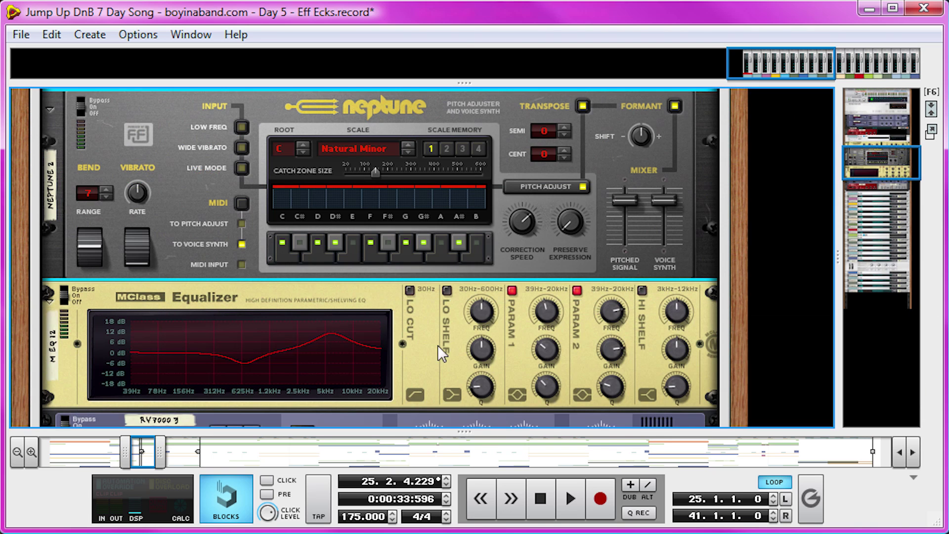
scroll(437, 343, down, 6)
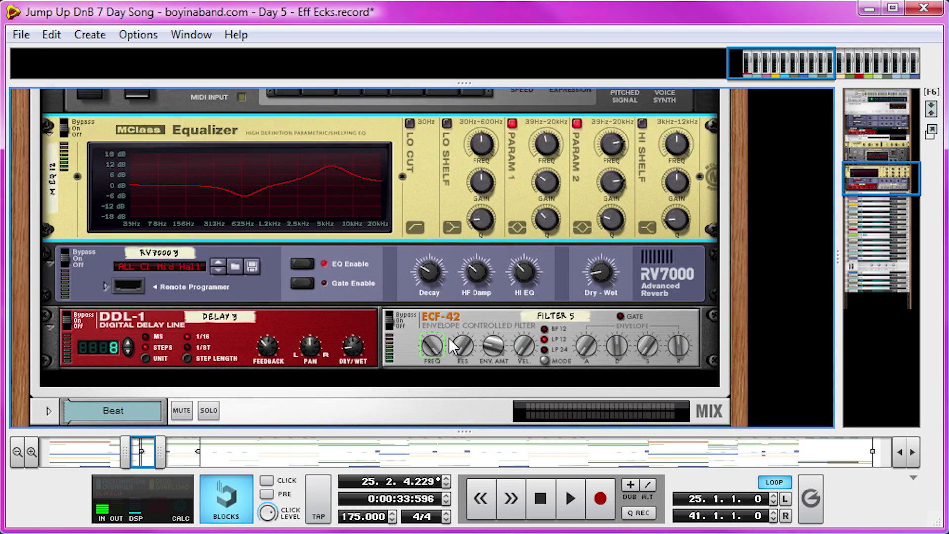
scroll(449, 337, up, 7)
scroll(449, 338, up, 2)
click(183, 166)
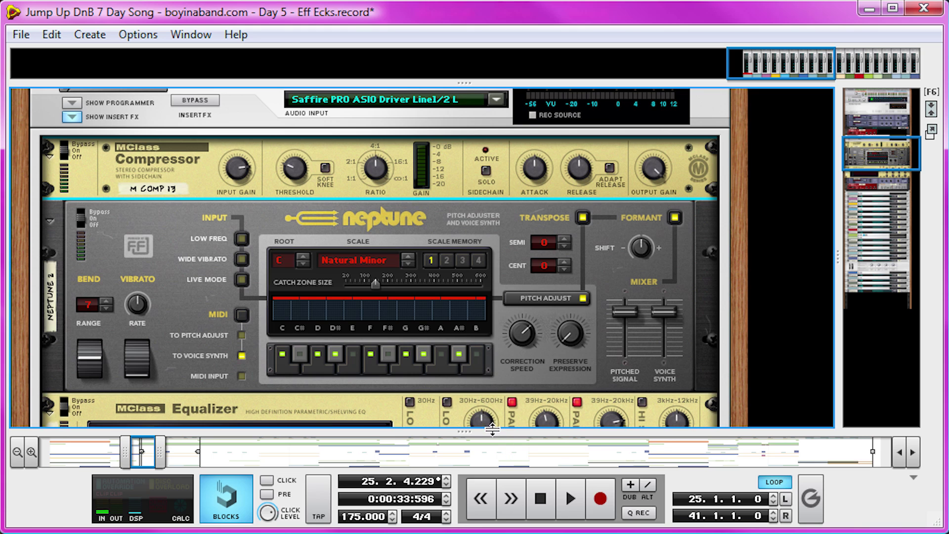
- Show the sequencer below the rack and play Yeah from bar 25 to compare the M Comp 13 compressor bypassed and on
key(F7)
click(496, 367)
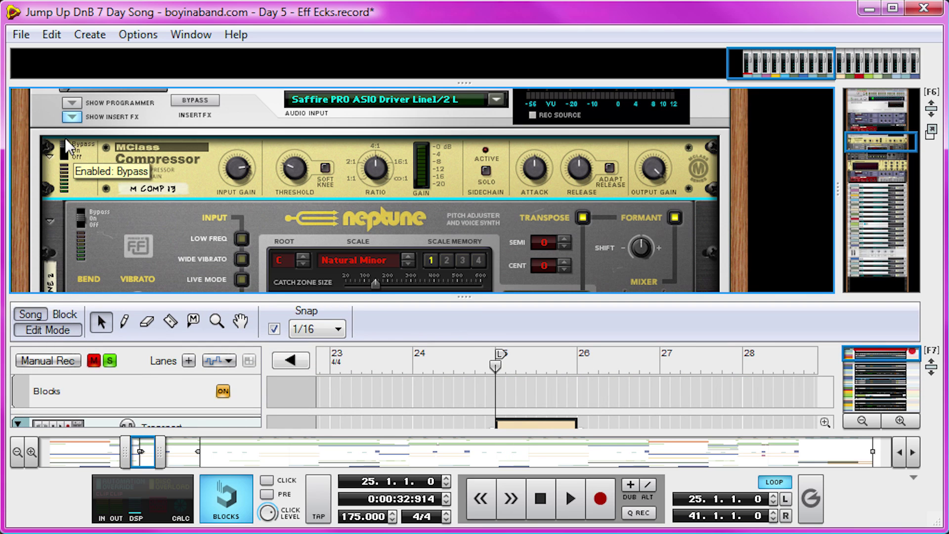
key(space)
key(space)
drag(528, 365, 497, 373)
key(space)
key(space)
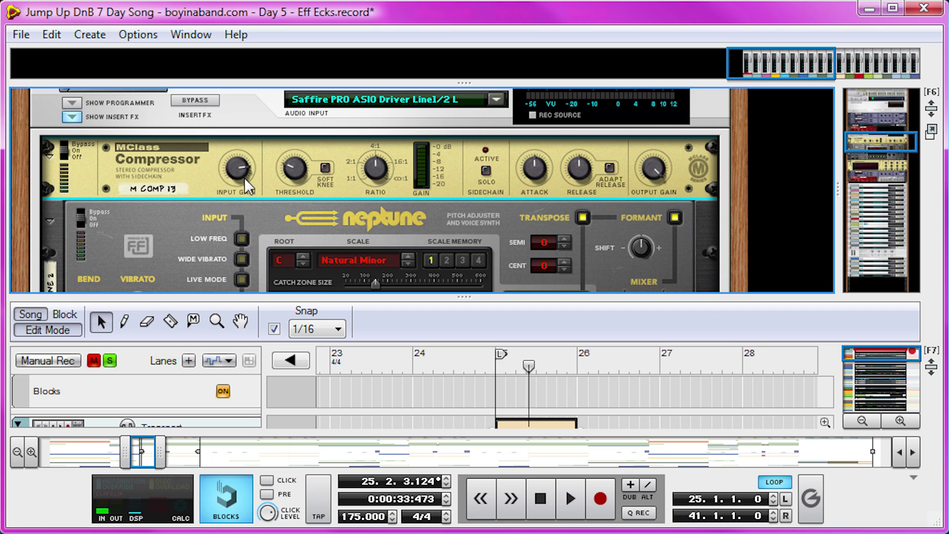
- Inspect the M Comp 13 compressor's threshold, attack and output gain settings
mouse_move(289, 170)
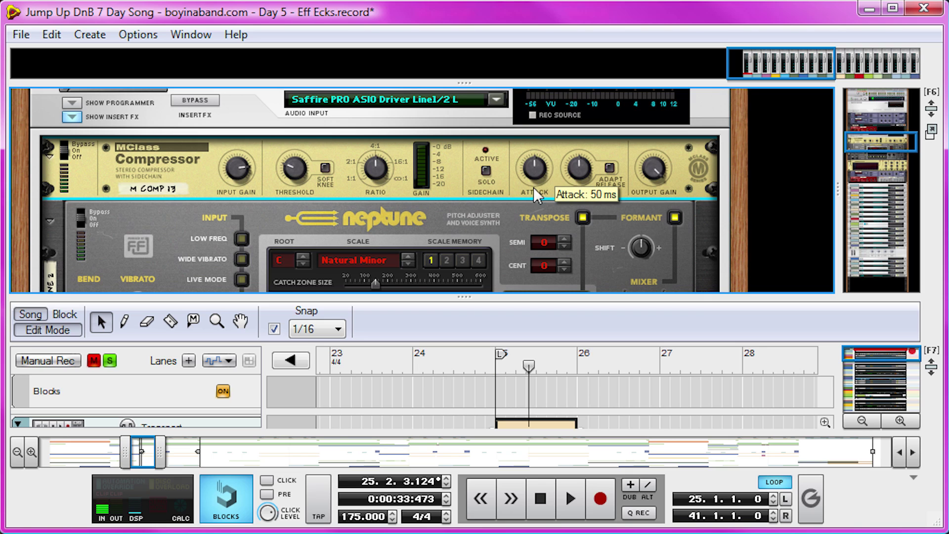
mouse_move(532, 185)
mouse_move(657, 181)
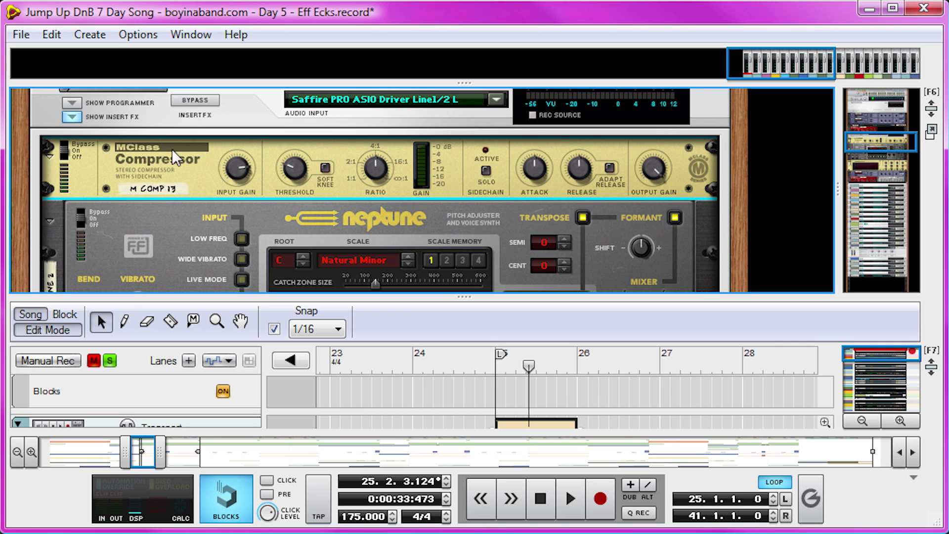
- Bring the M EQ 12 equalizer into view and play Yeah through it from bar 25
scroll(149, 155, down, 5)
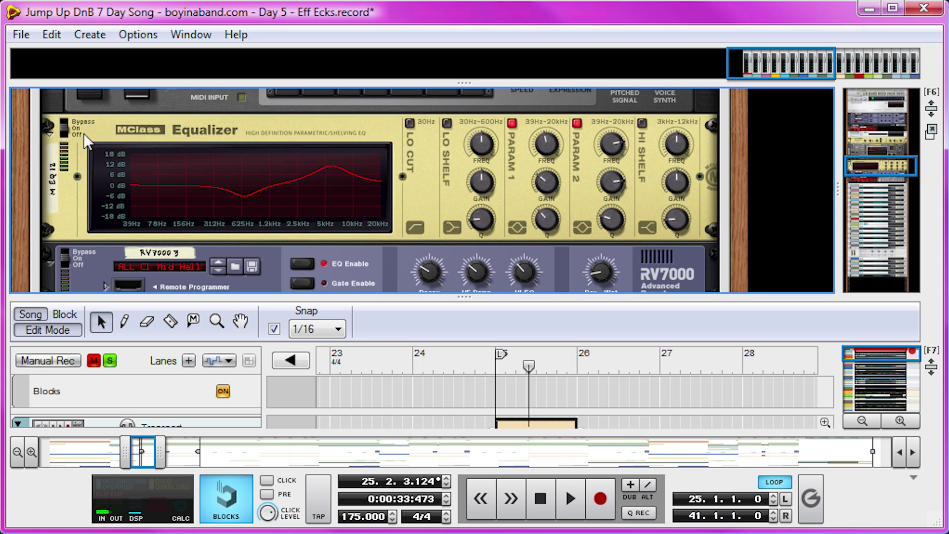
click(70, 130)
drag(529, 365, 498, 370)
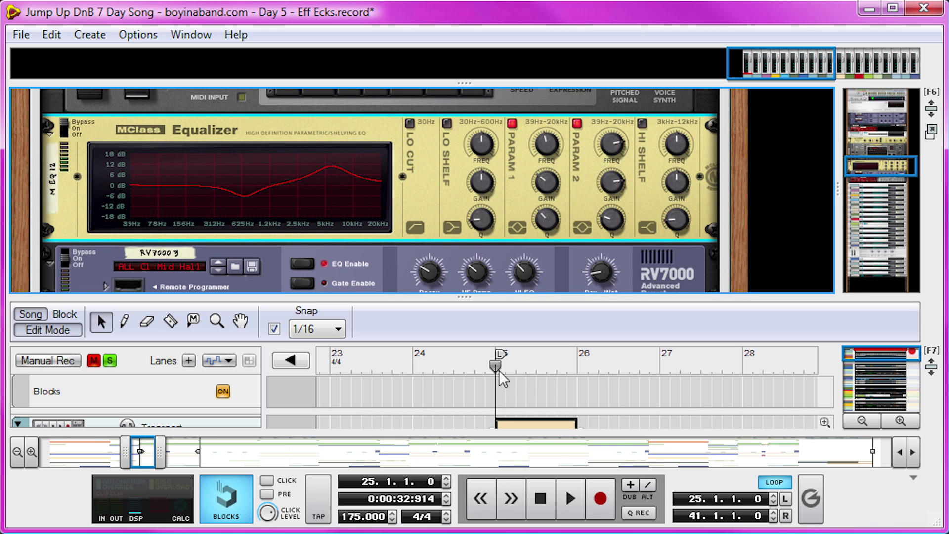
key(space)
key(space)
- Turn off the equalizer's Param 2 and Param 1 bands one after the other, playing Yeah after each change
click(578, 122)
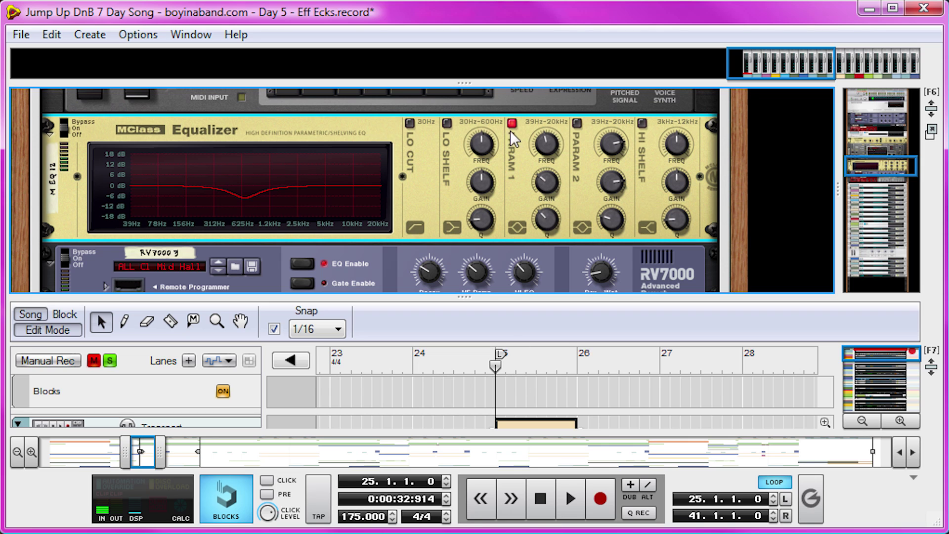
key(space)
key(space)
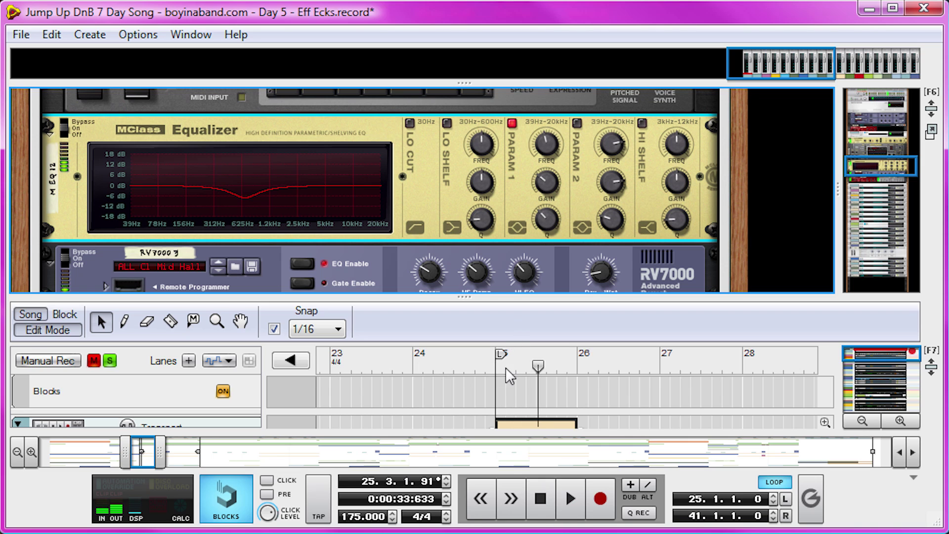
click(510, 122)
key(space)
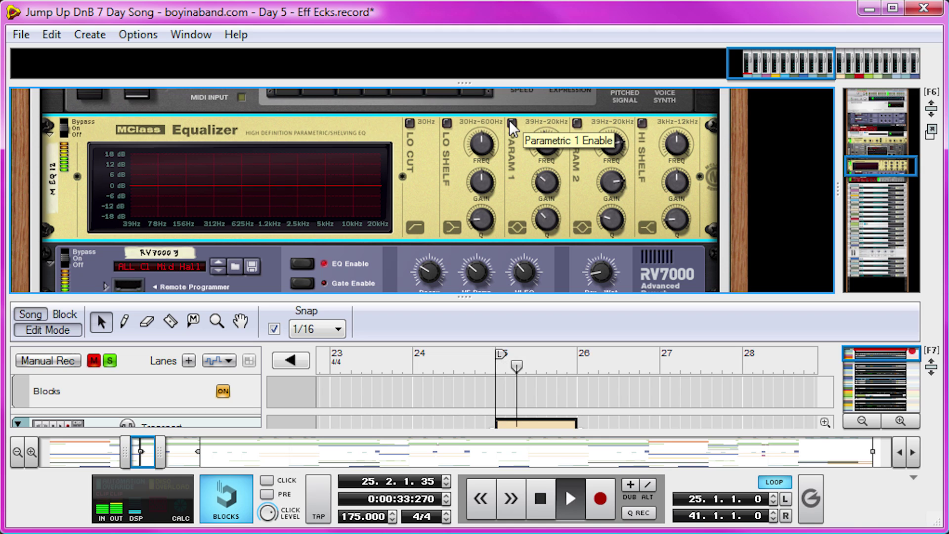
key(space)
- Turn the equalizer's Param 1 and Param 2 bands back on and play Yeah from bar 25
click(512, 122)
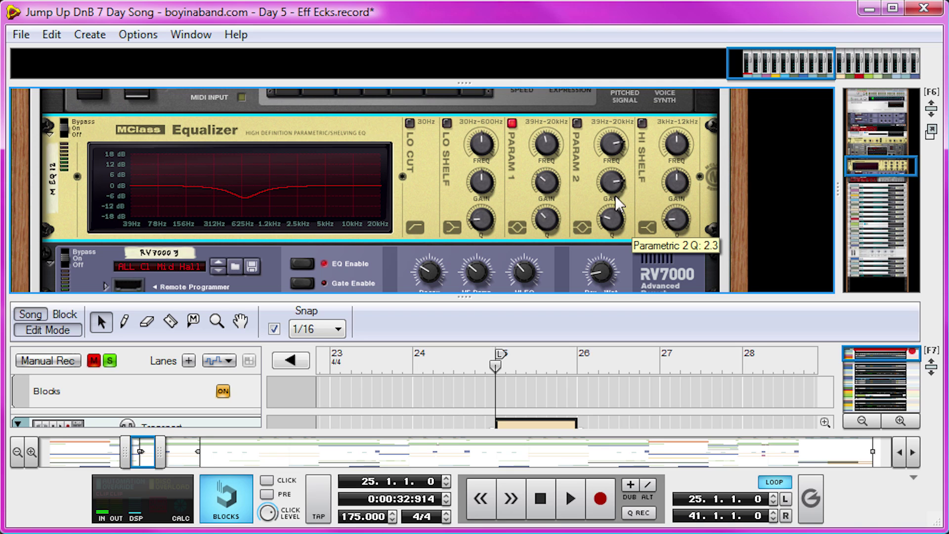
click(577, 124)
key(space)
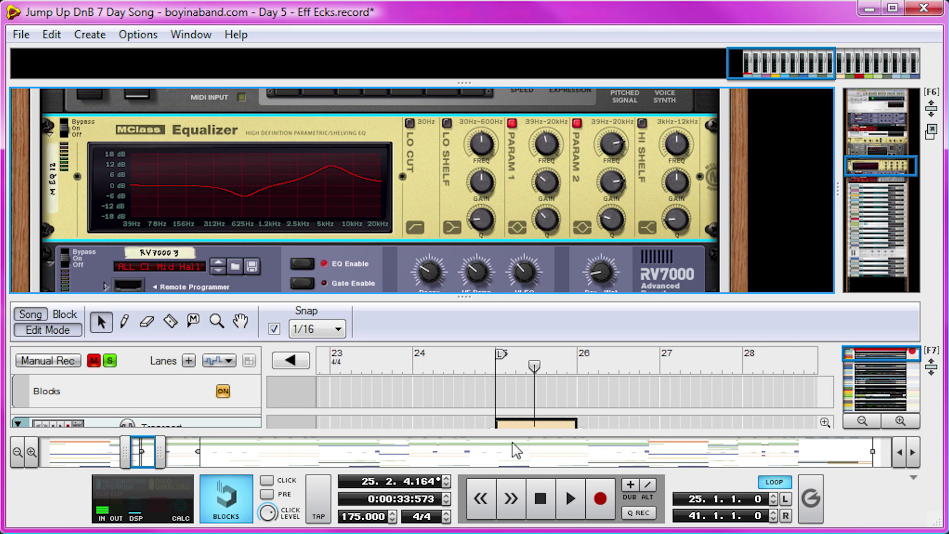
- Play Yeah from bar 25 twice to compare the RV7000 3 reverb bypassed and on
scroll(477, 150, down, 2)
scroll(297, 180, up, 2)
scroll(206, 186, down, 4)
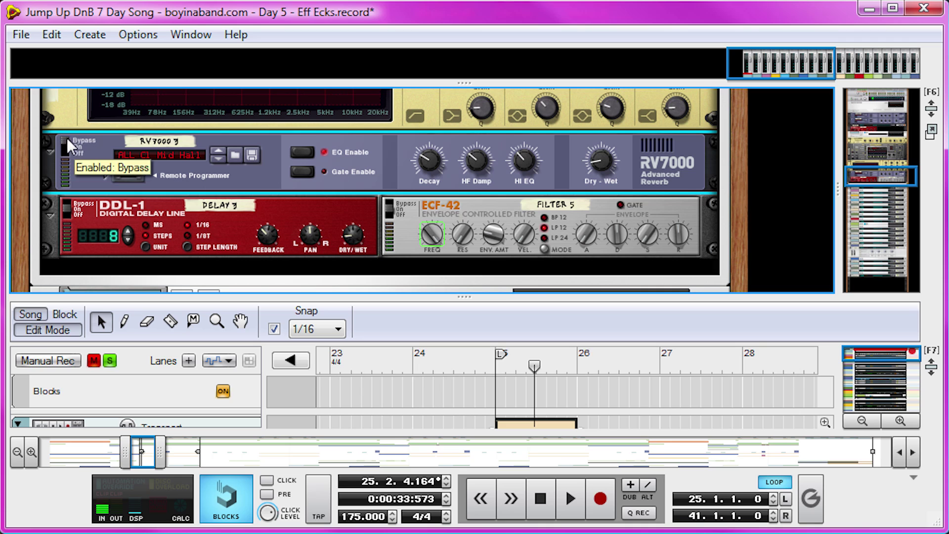
drag(535, 363, 494, 374)
key(space)
key(space)
drag(524, 366, 498, 375)
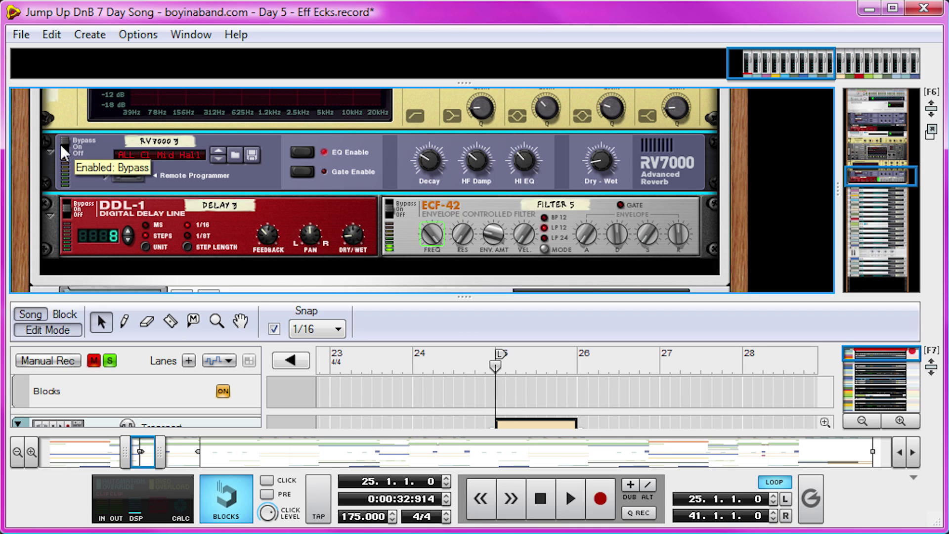
key(space)
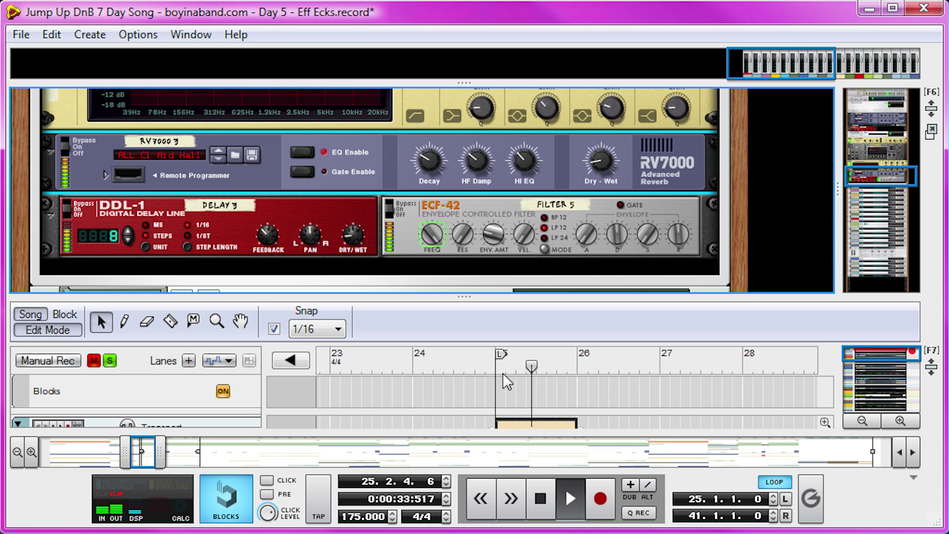
key(space)
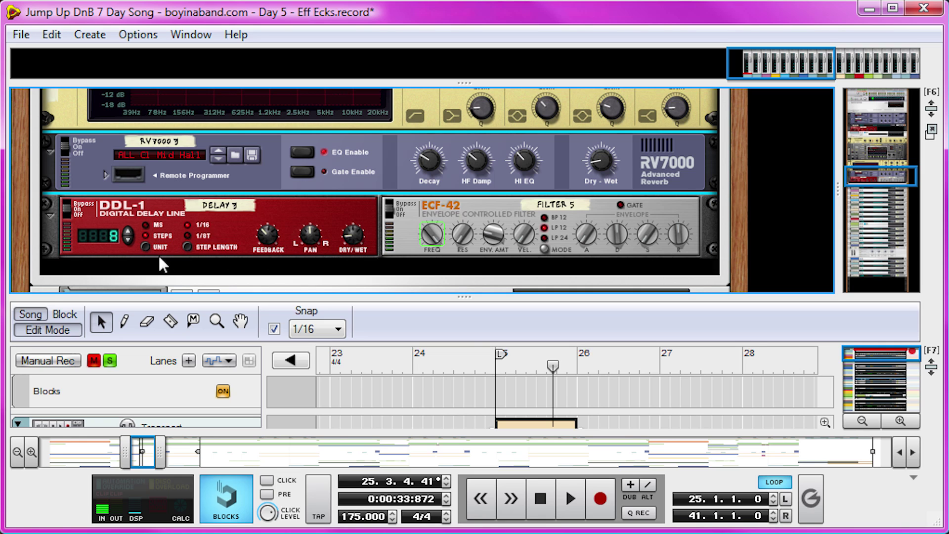
- Play Yeah from bar 25 with the DDL-1 Delay 3 bypassed, return the playhead to bar 25 and re-enable the delay
key(KP_0)
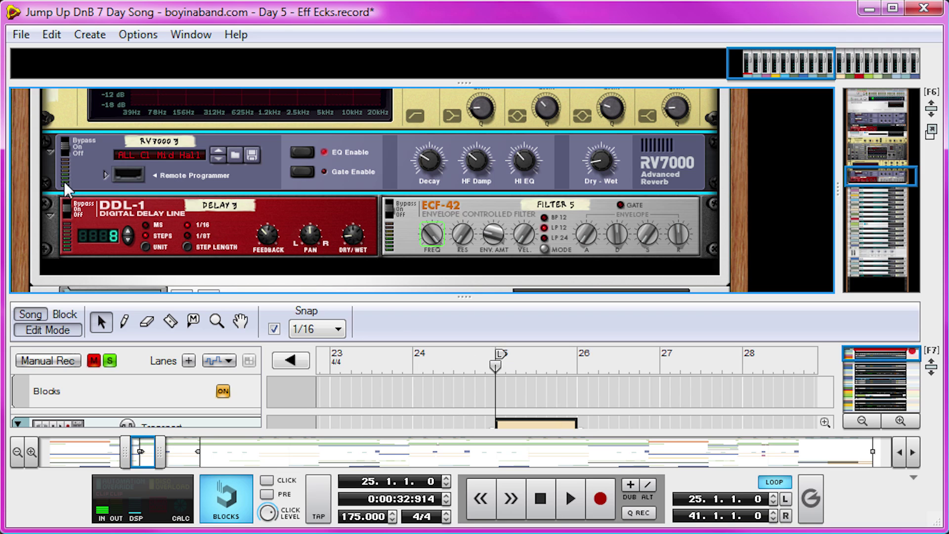
click(67, 209)
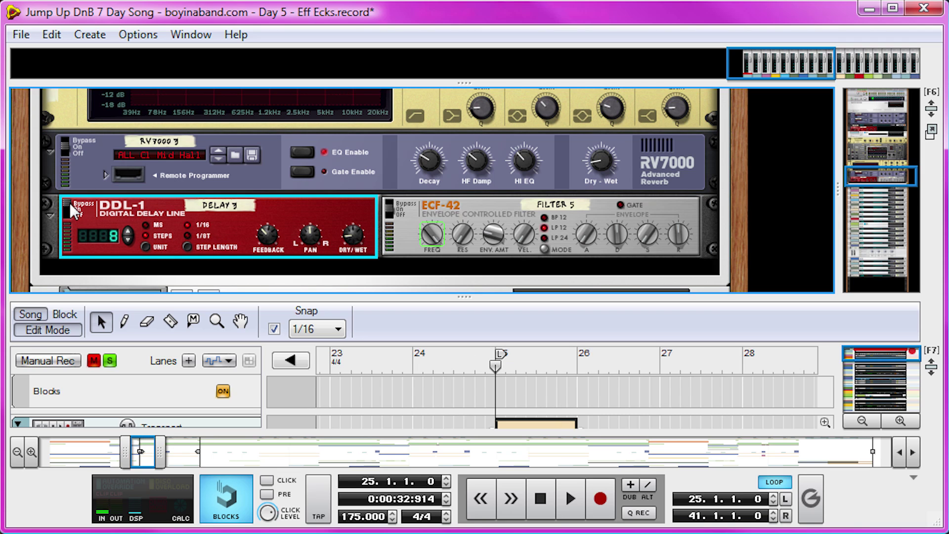
key(space)
key(space)
click(497, 363)
click(72, 209)
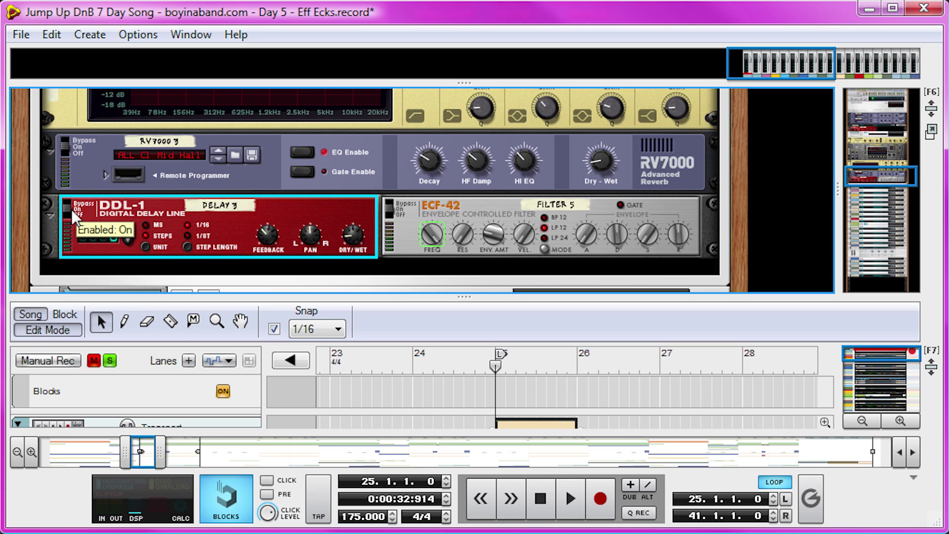
- Play Yeah from bar 25 with Delay 3 on, and compare the track's insert effects fully bypassed and re-enabled
key(space)
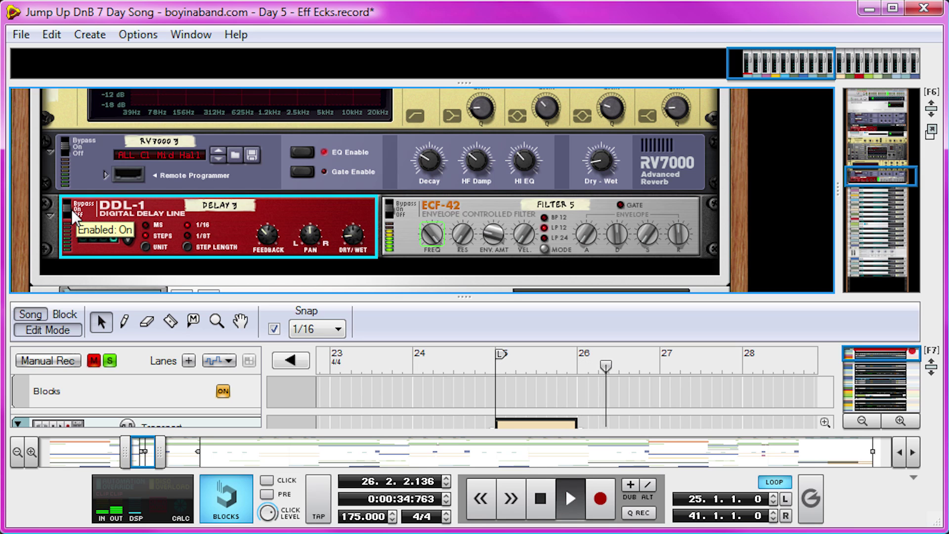
key(space)
scroll(341, 218, up, 5)
scroll(348, 206, up, 4)
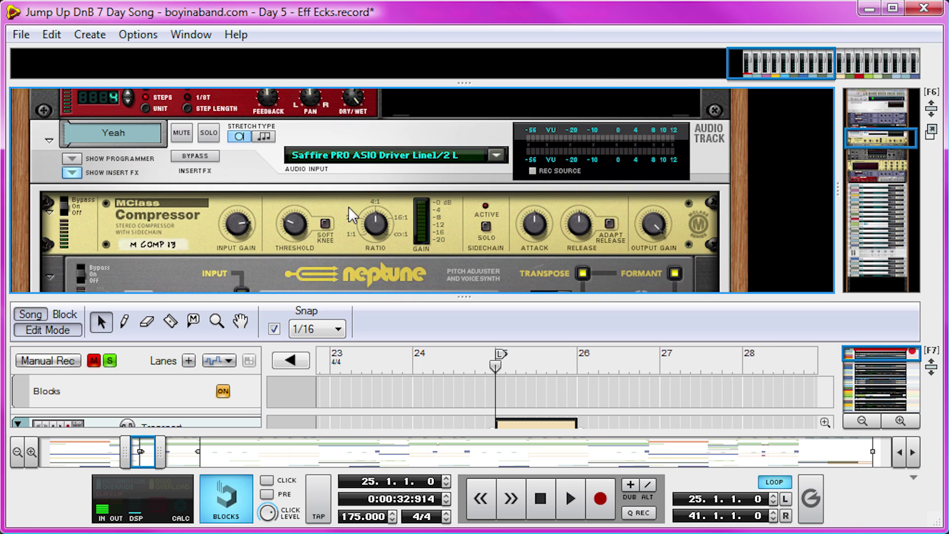
click(195, 156)
key(space)
key(space)
click(499, 368)
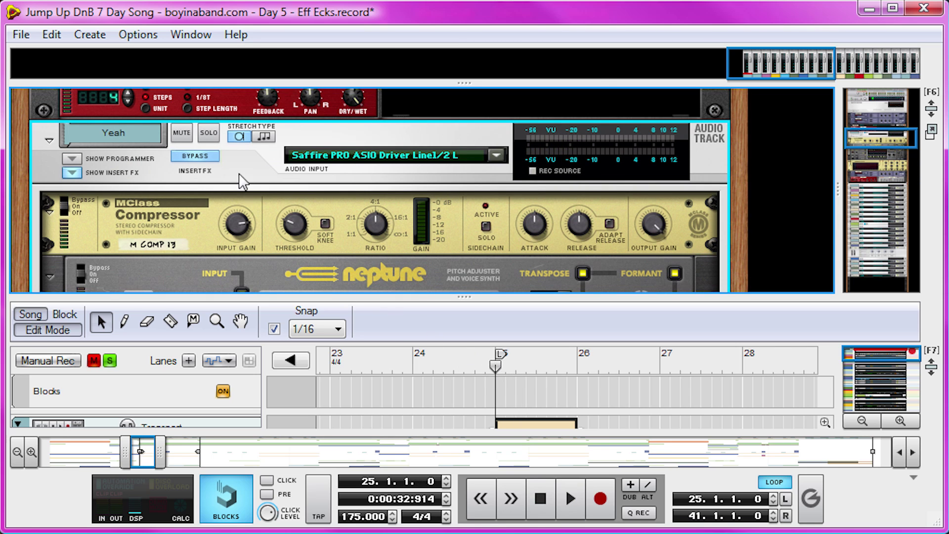
click(195, 155)
key(space)
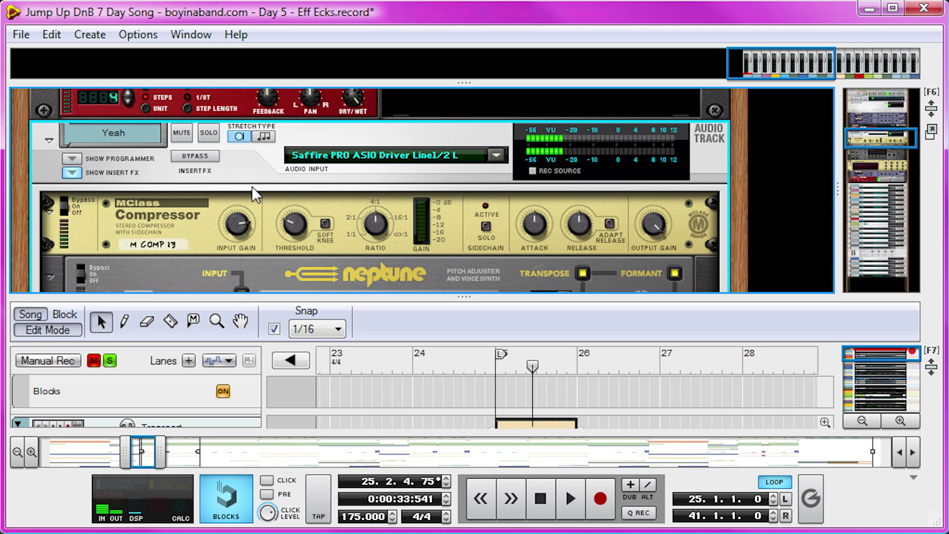
- Enlarge the sequencer, leave Edit Mode for the full arrangement and place the playhead at bar 203
scroll(568, 192, down, 4)
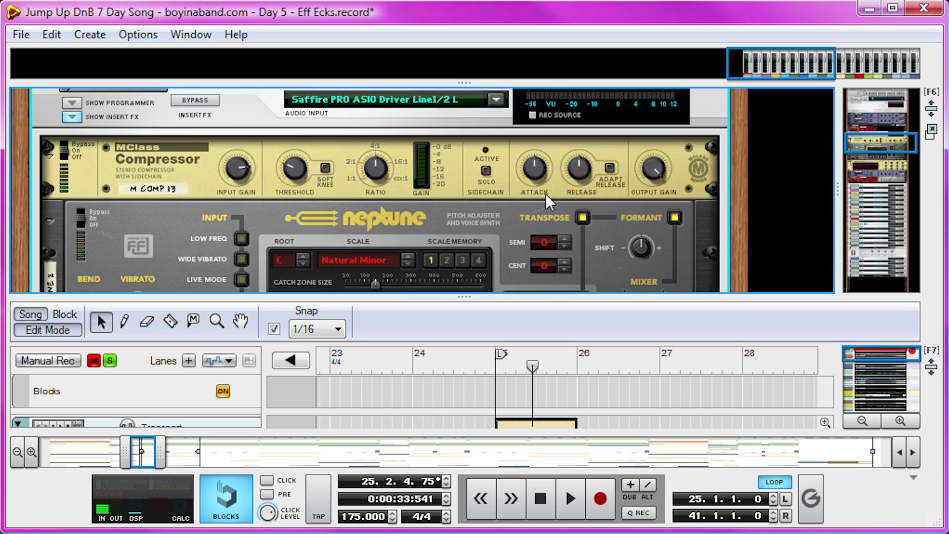
scroll(465, 190, down, 6)
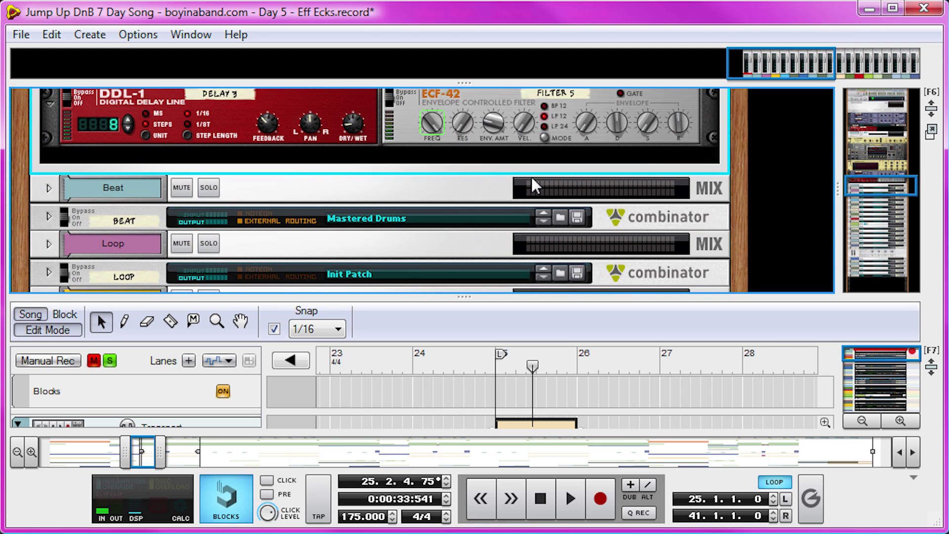
drag(298, 296, 298, 163)
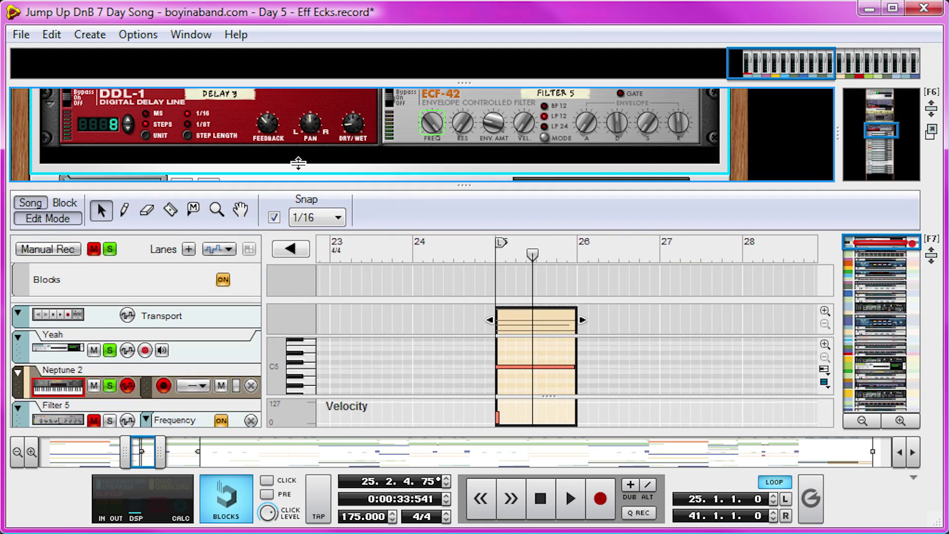
click(69, 218)
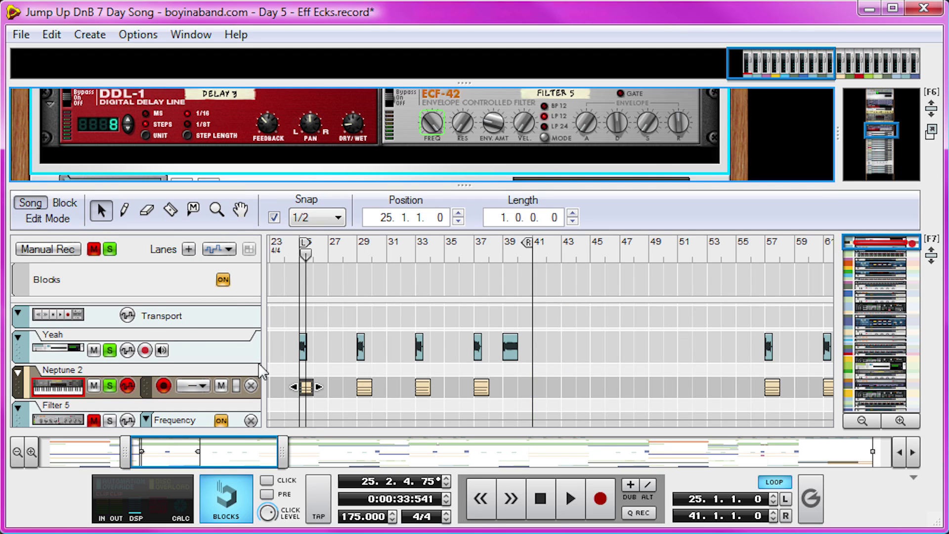
drag(274, 449, 858, 435)
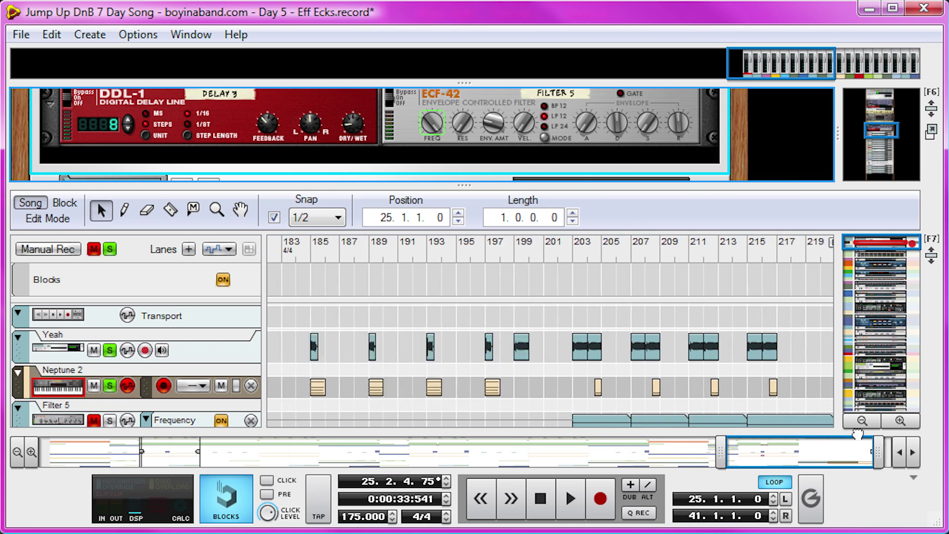
click(547, 251)
scroll(569, 383, down, 1)
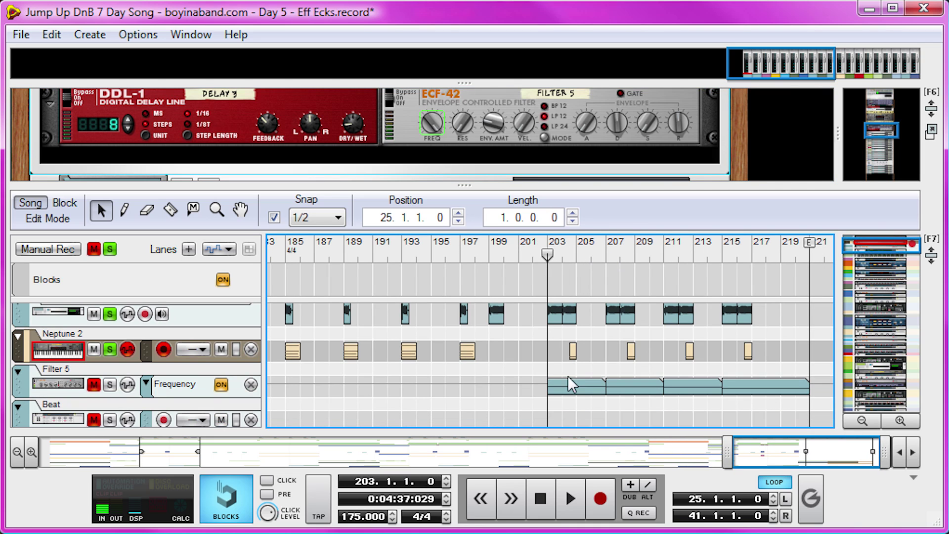
- Solo Filter 5 alongside Yeah and select its four Frequency automation clips from bar 203 one by one, finishing with none selected
click(109, 385)
click(576, 387)
click(657, 388)
click(689, 387)
click(749, 386)
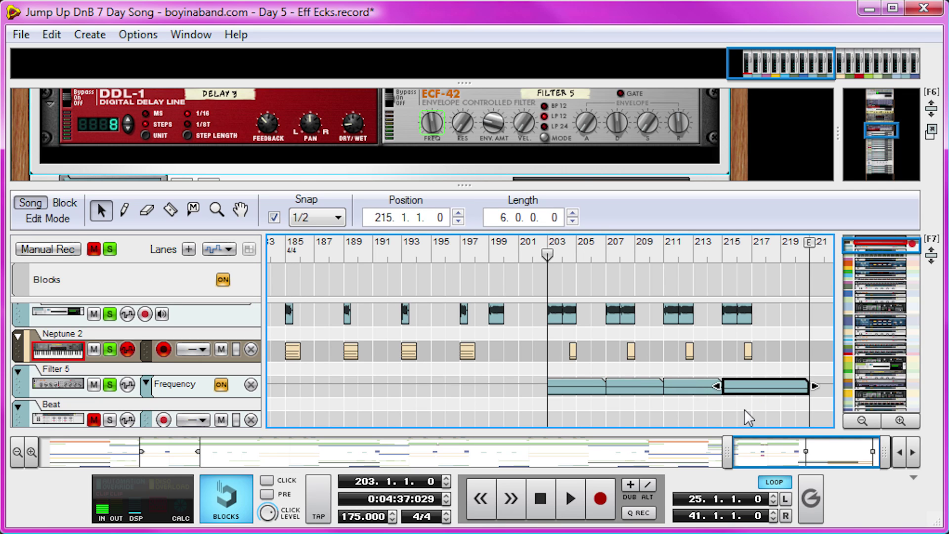
click(745, 410)
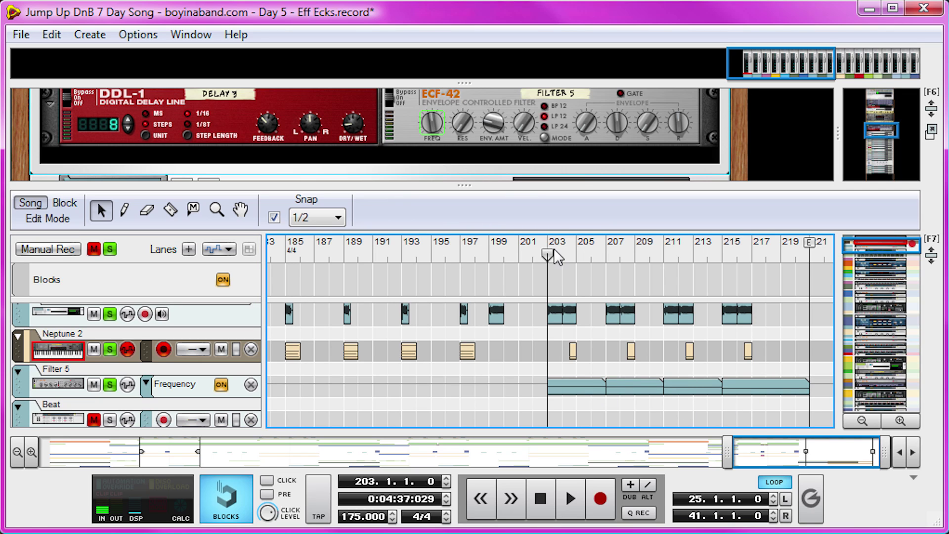
- Play the filtered Yeah vocal from bar 203, clear all solos to hear the full mix, and stop playback
key(space)
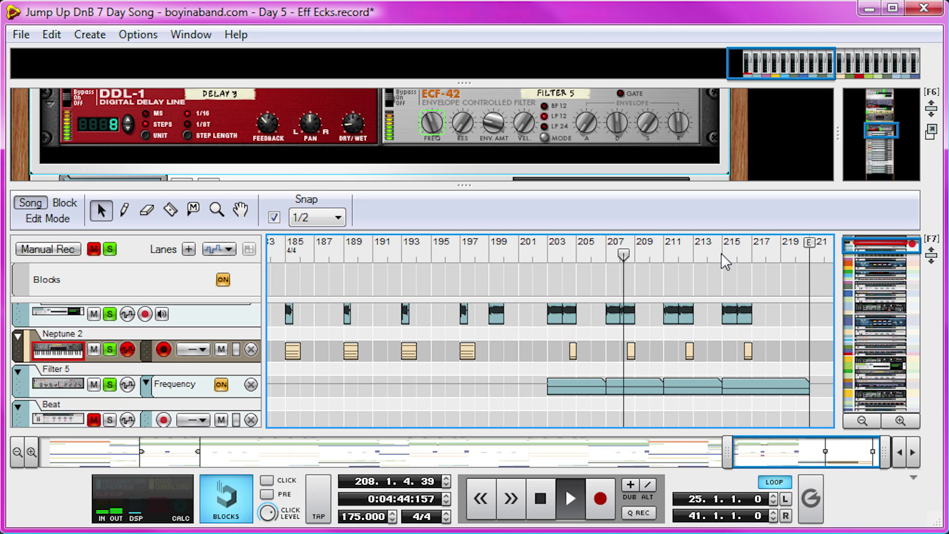
click(109, 248)
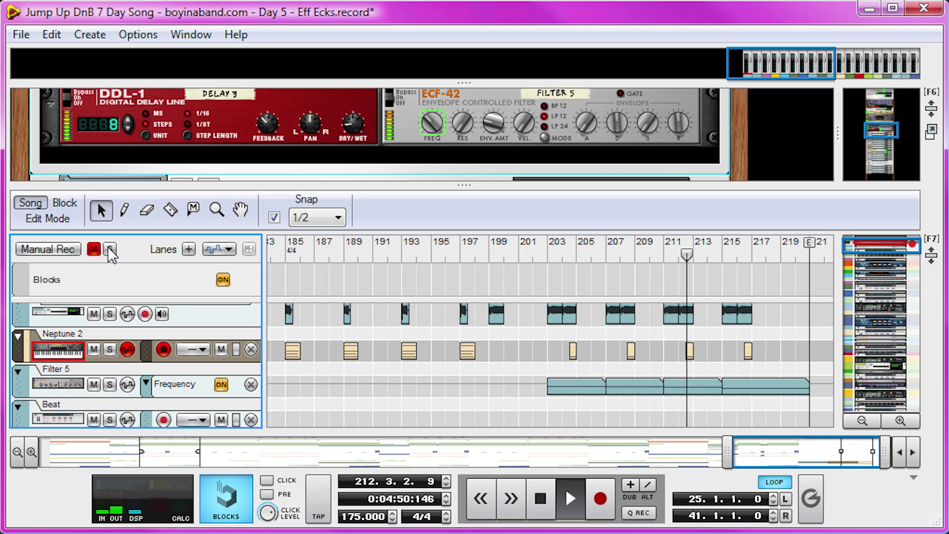
key(space)
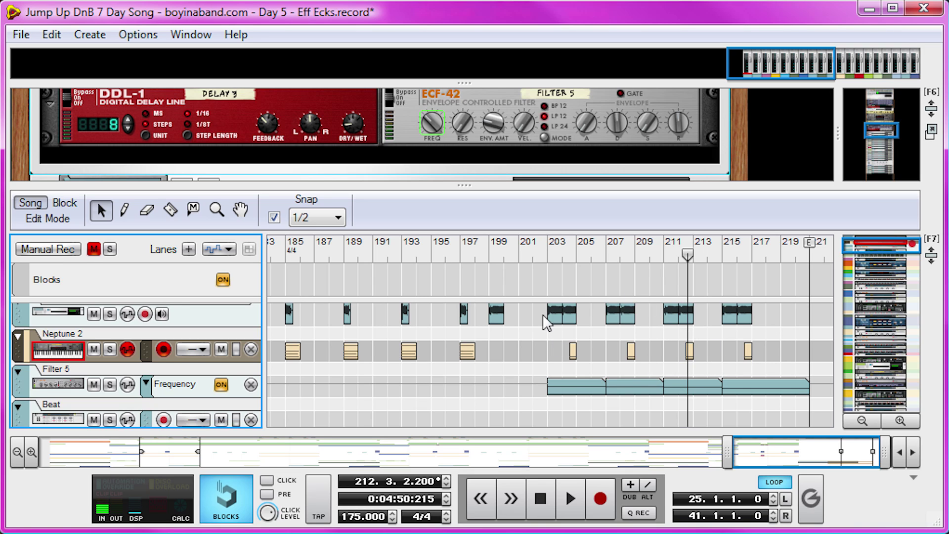
- Enlarge the rack, collapse the Yeah audio track and expand the Pad 2 Combinator to show its devices
drag(460, 187, 475, 346)
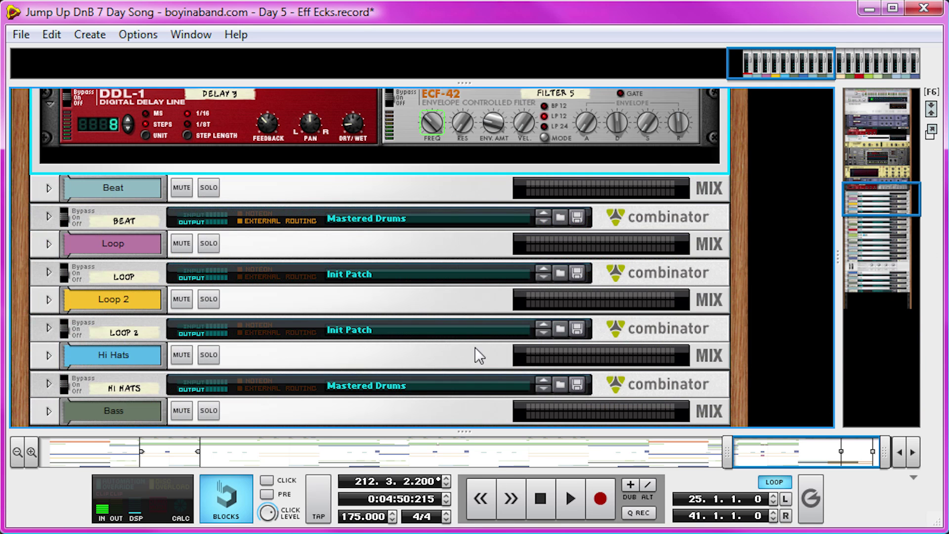
scroll(402, 308, down, 5)
scroll(325, 318, up, 3)
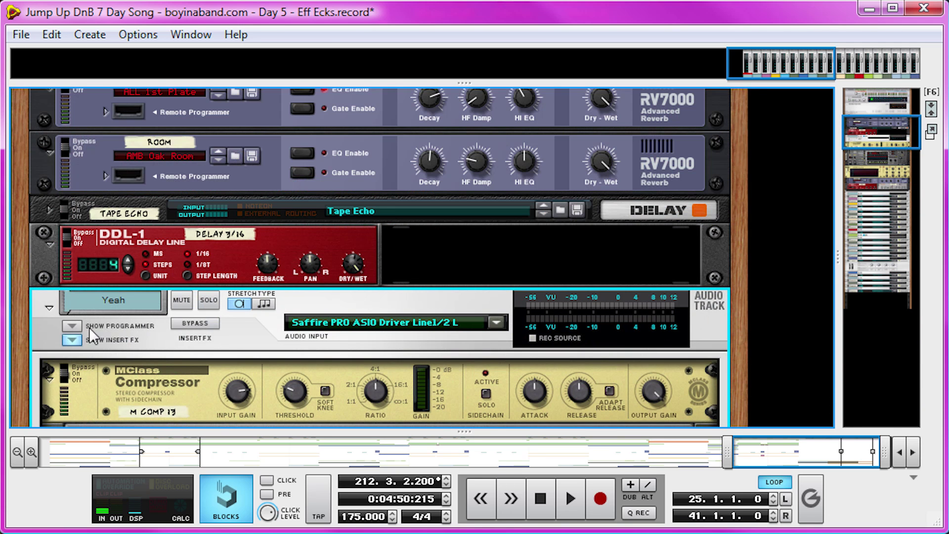
click(49, 309)
scroll(51, 356, down, 10)
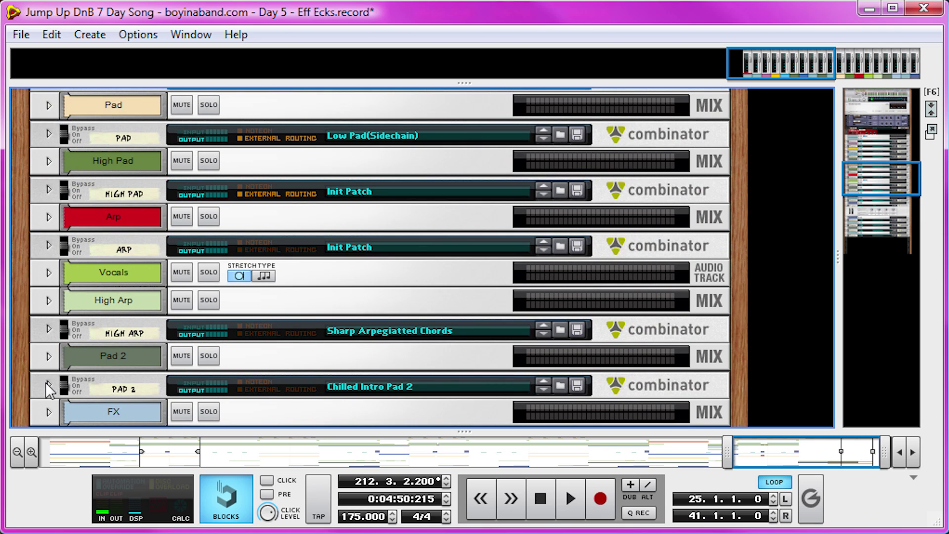
click(48, 384)
scroll(45, 382, down, 6)
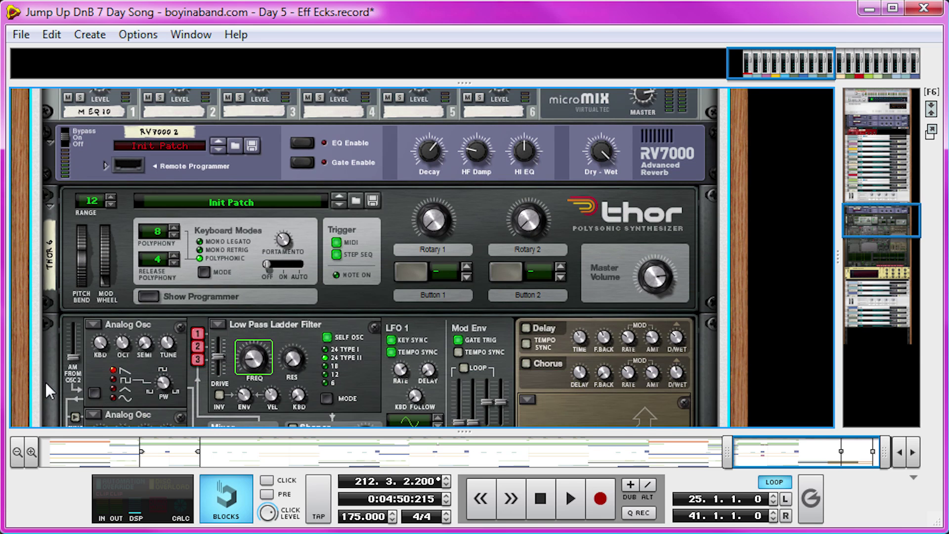
- Reopen the sequencer, find the Pad 2 track and place the playhead at bar 201, where its clips start
drag(488, 428, 488, 185)
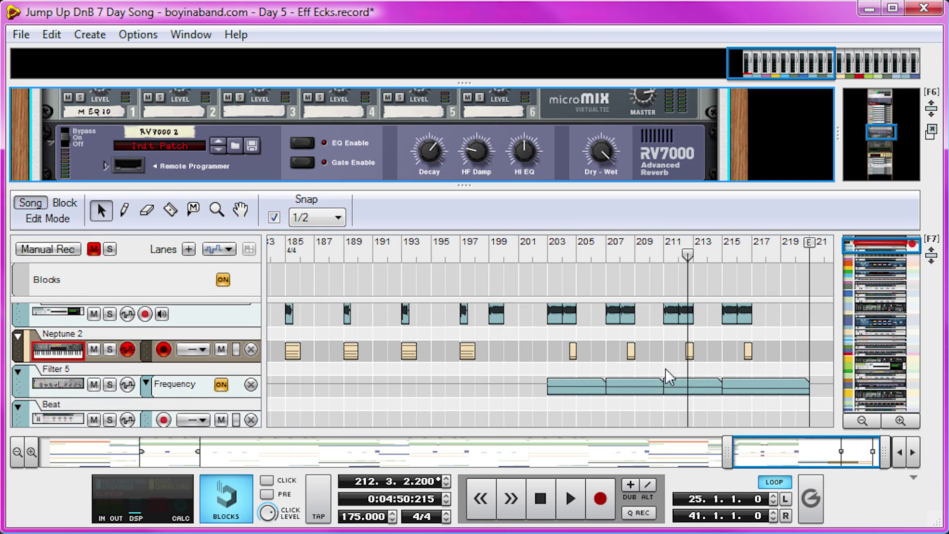
scroll(665, 369, down, 5)
scroll(547, 370, up, 6)
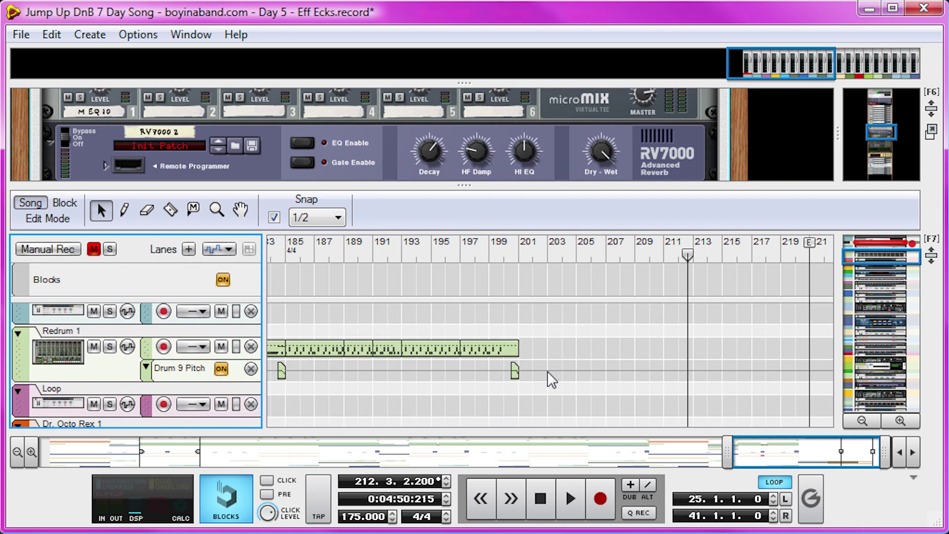
scroll(547, 370, down, 15)
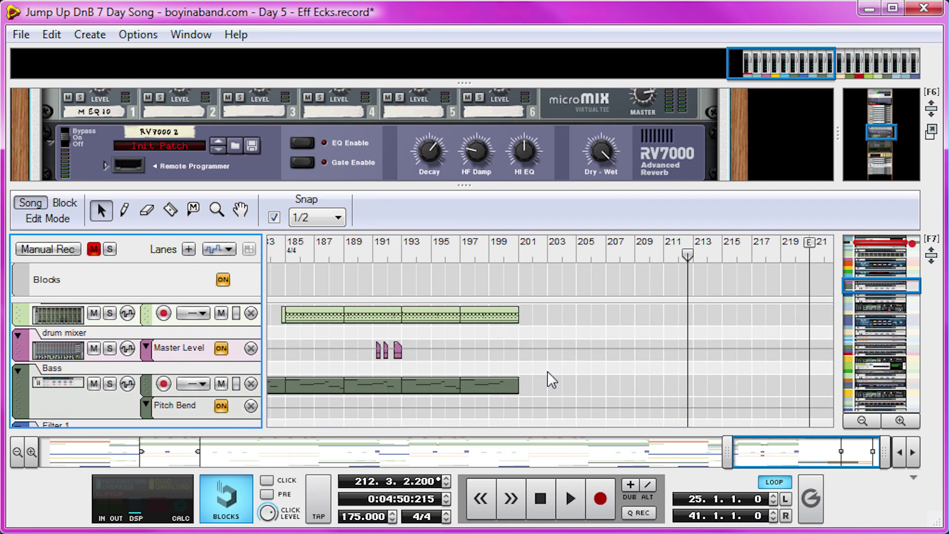
scroll(547, 370, down, 12)
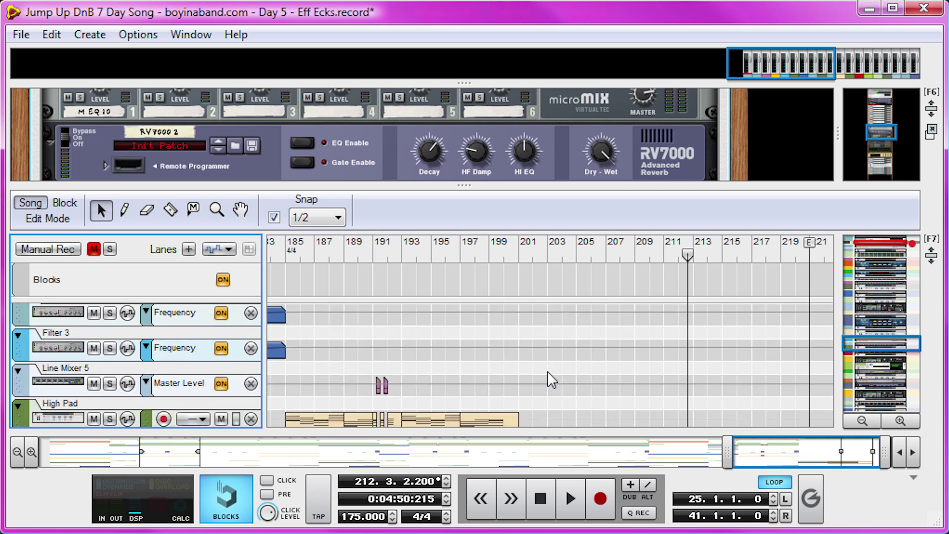
scroll(547, 371, down, 3)
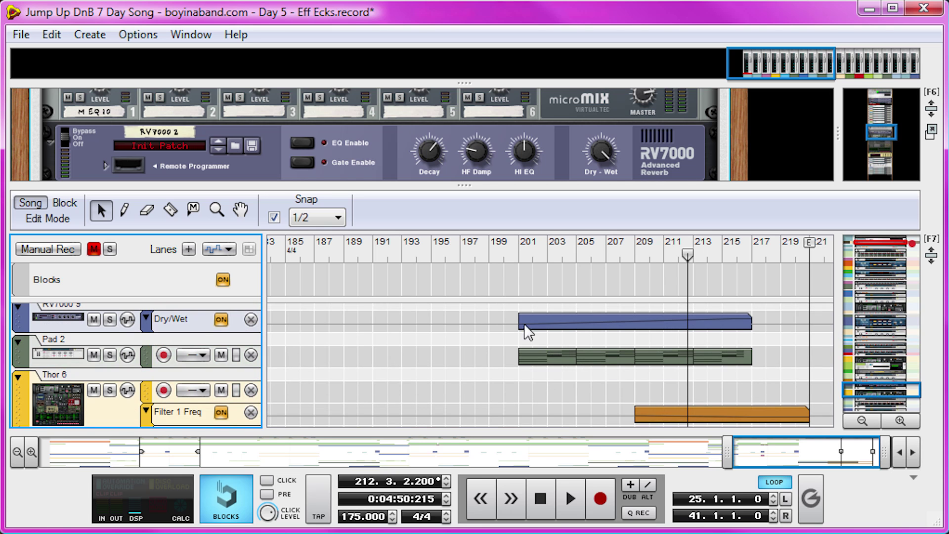
click(515, 245)
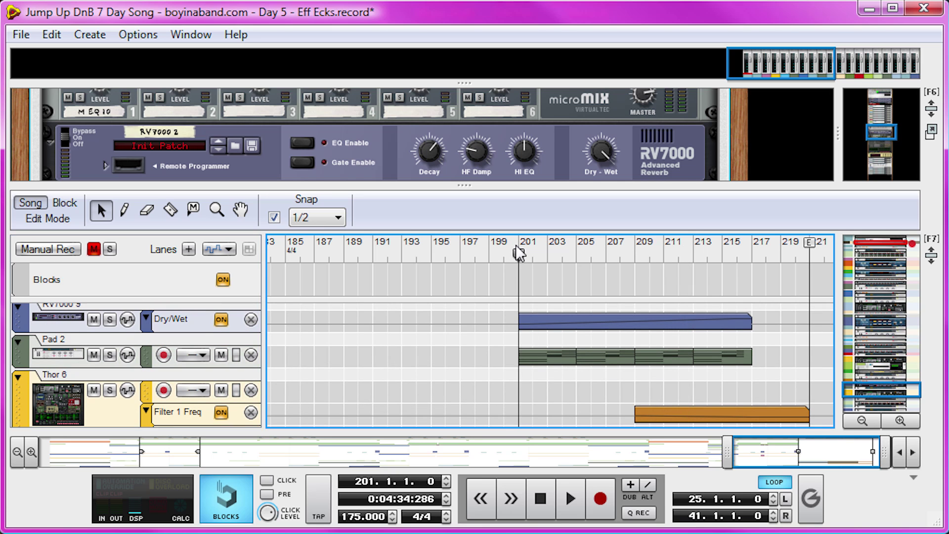
- Solo the Pad 2 track, give the rack more height and play the pad from bar 201
click(109, 354)
drag(388, 185, 397, 245)
key(space)
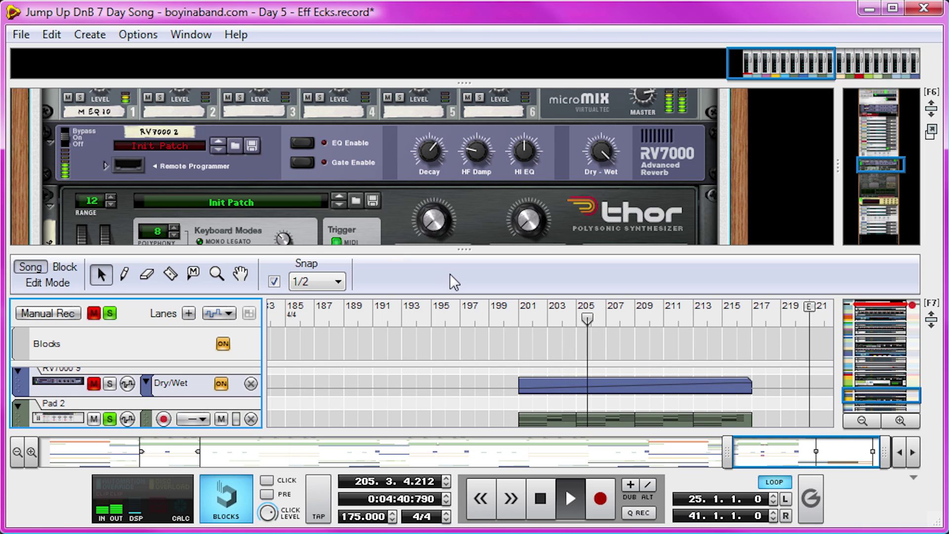
key(space)
- Enlarge the rack and examine Line Mixer 8 and the RV7000 2 reverb inside the Pad 2 Combinator
click(477, 212)
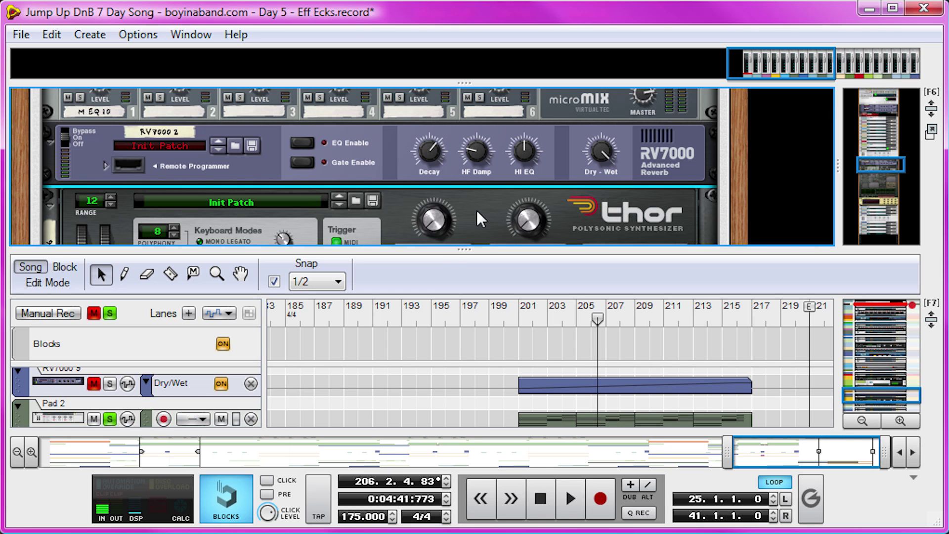
scroll(477, 211, up, 3)
drag(464, 249, 461, 431)
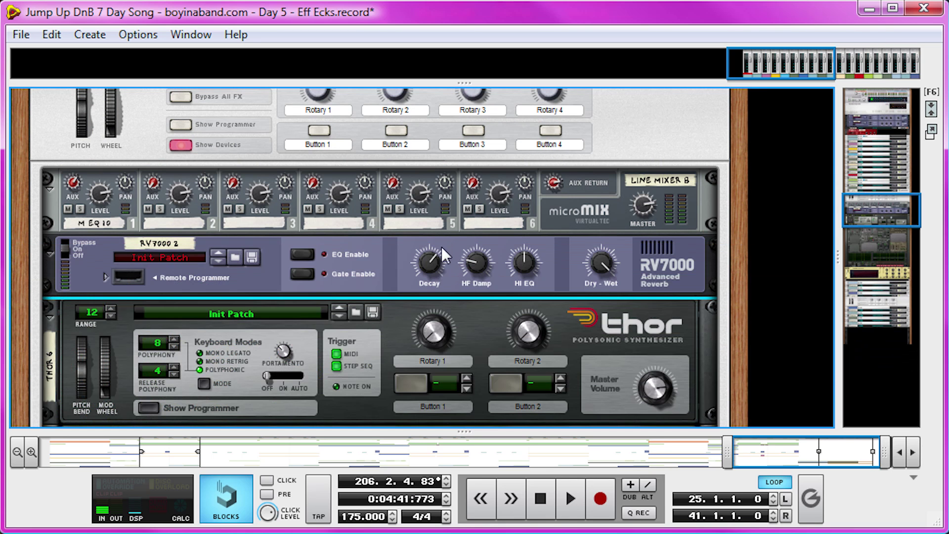
click(256, 281)
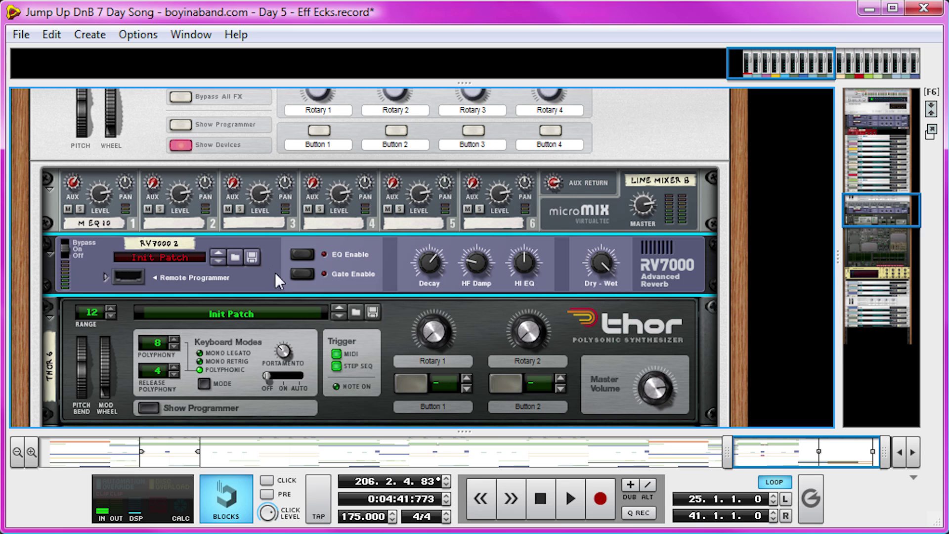
- Examine the Pad 2 Thor's three analog oscillators and the Low Pass Ladder Filter's frequency and envelope amount
scroll(218, 240, down, 3)
click(218, 240)
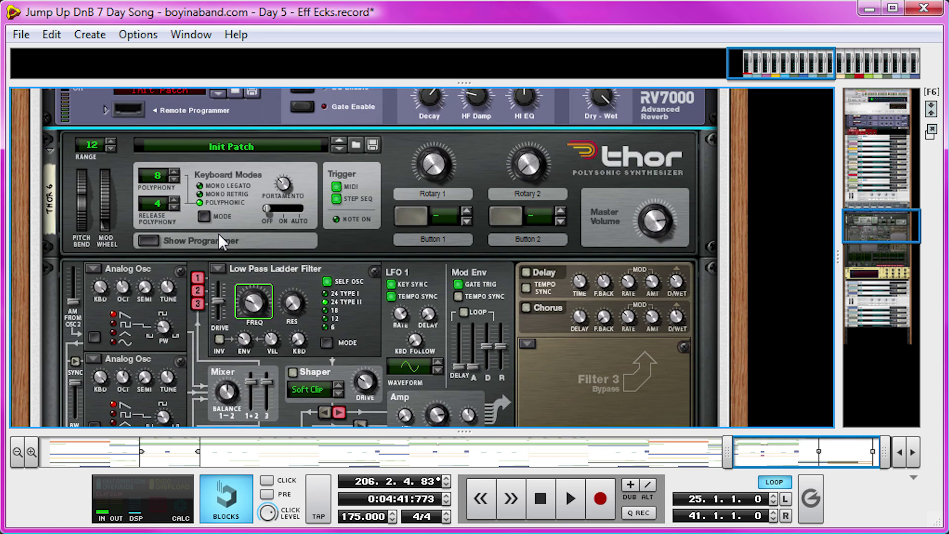
scroll(360, 244, down, 2)
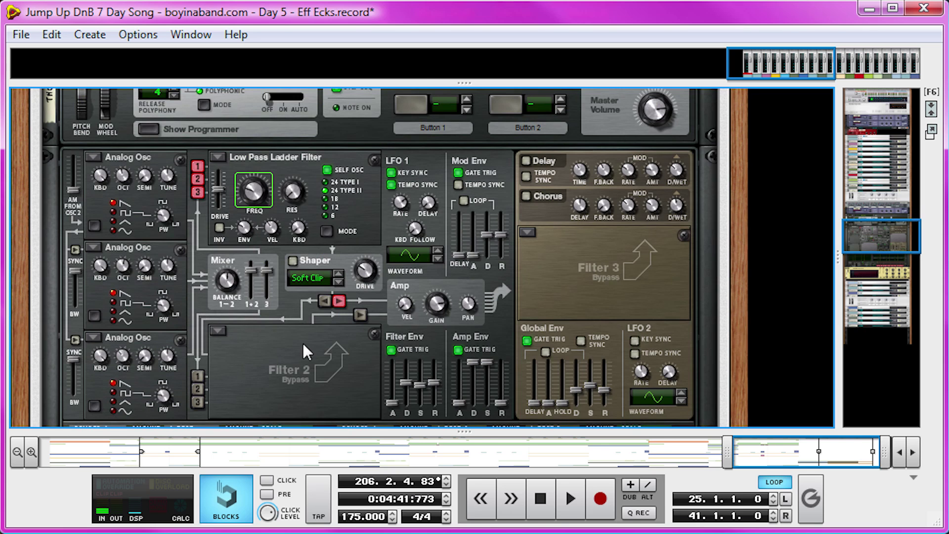
scroll(303, 345, up, 1)
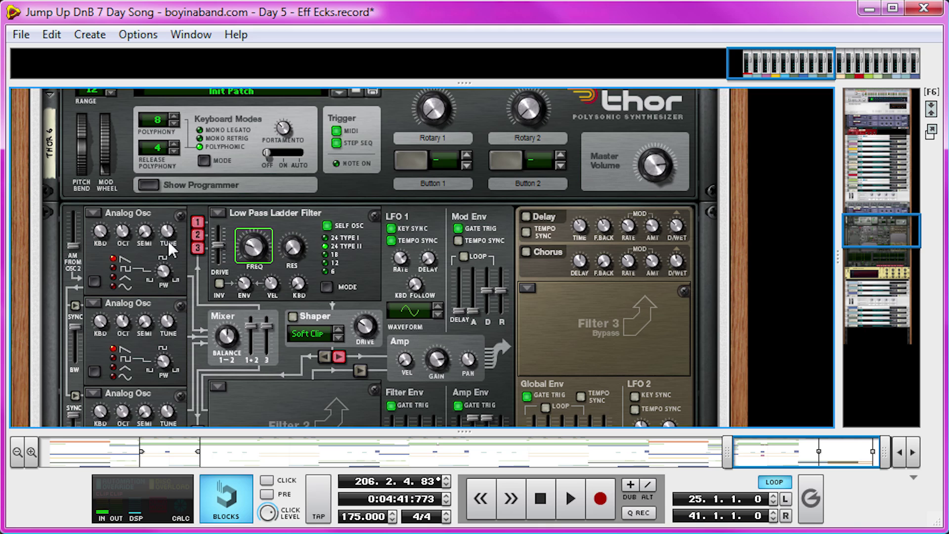
scroll(108, 160, down, 1)
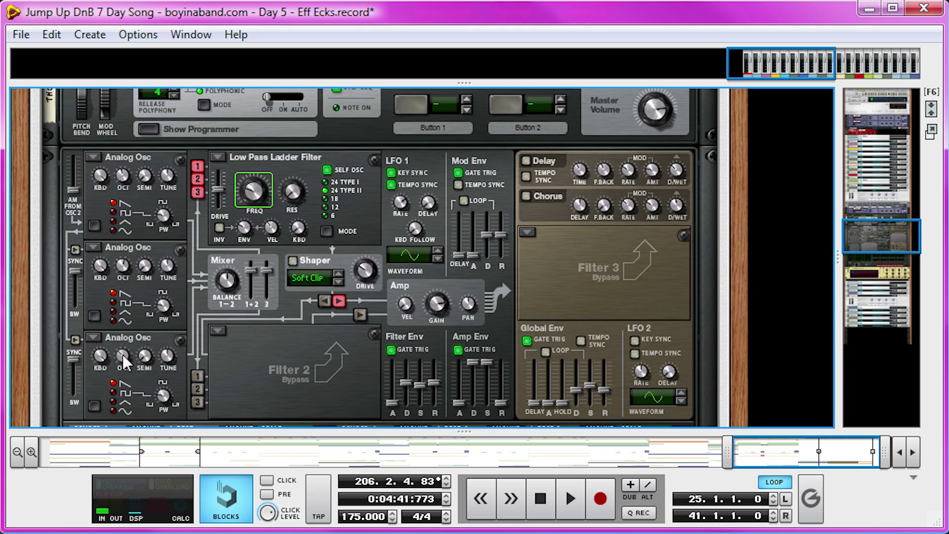
mouse_move(253, 195)
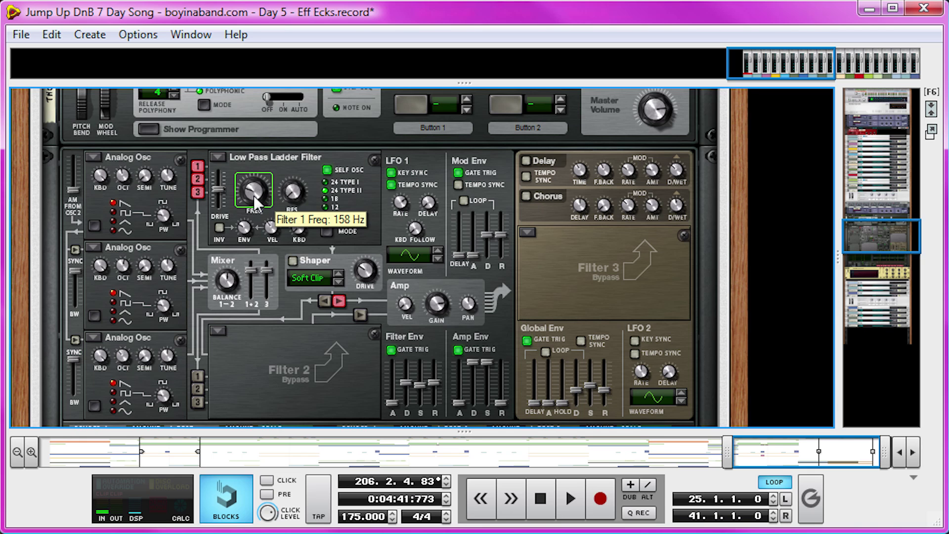
mouse_move(247, 242)
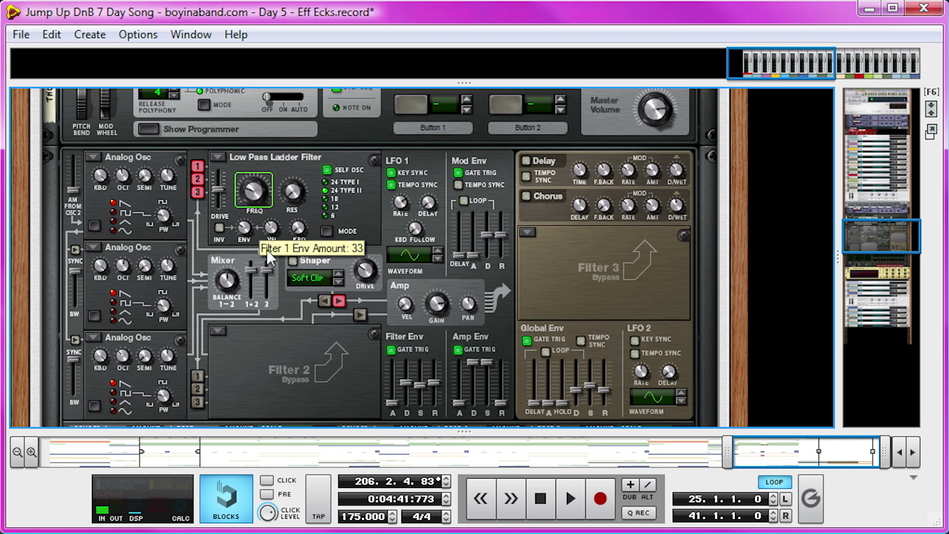
- Inspect Thor's LFO 1 to Amp Pan modulation routing and the LFO 1 rate, and play the pad to hear it
scroll(290, 188, down, 5)
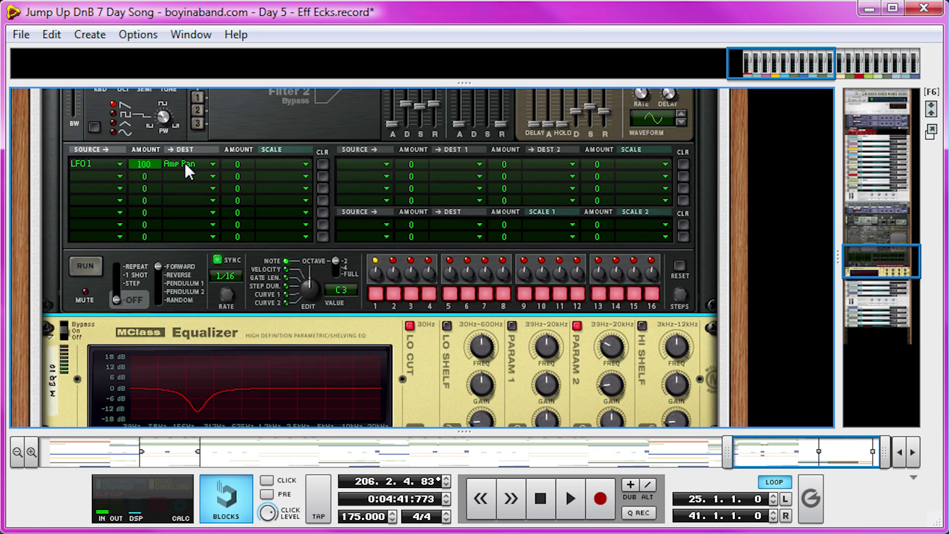
scroll(184, 161, up, 4)
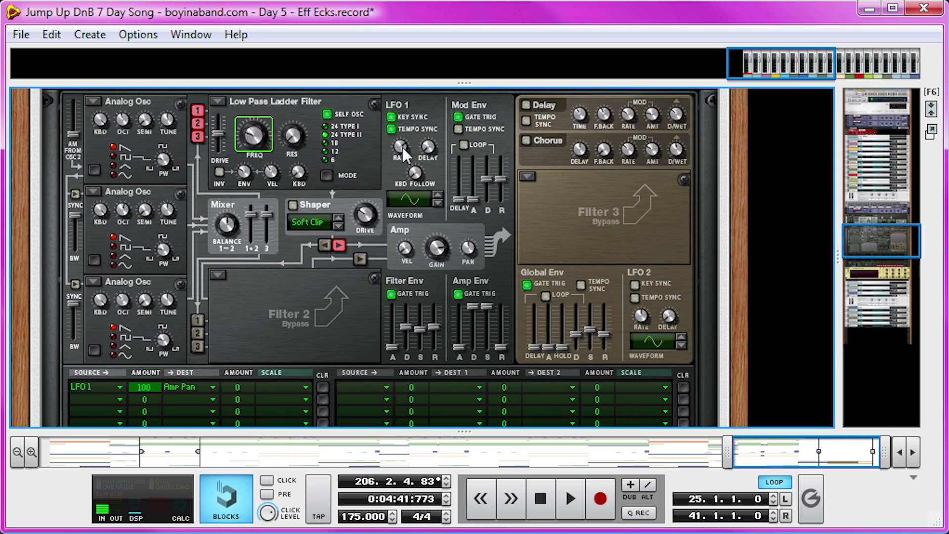
mouse_move(404, 154)
key(space)
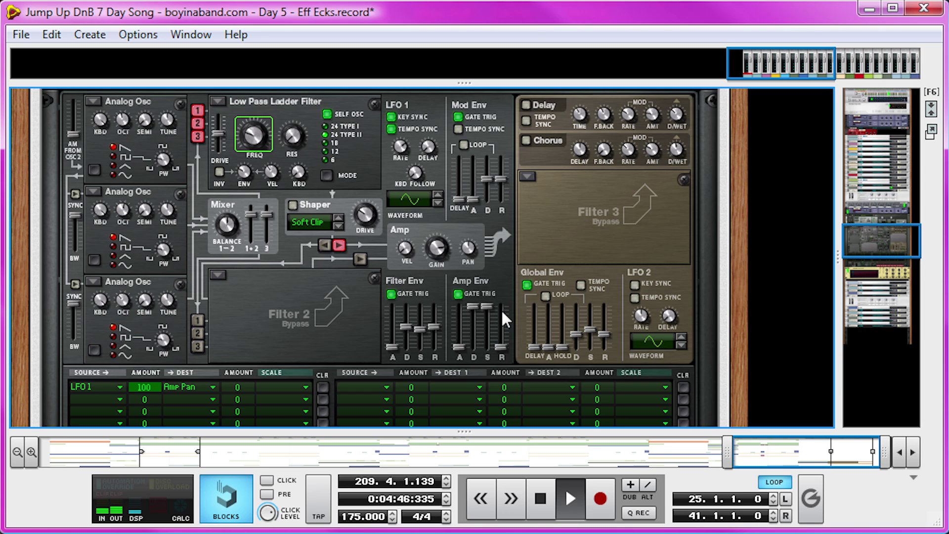
- Compare the pad with the MClass Equalizer's Param 2 band off and on, leave the band enabled and stop playback
scroll(544, 242, down, 5)
scroll(527, 245, down, 1)
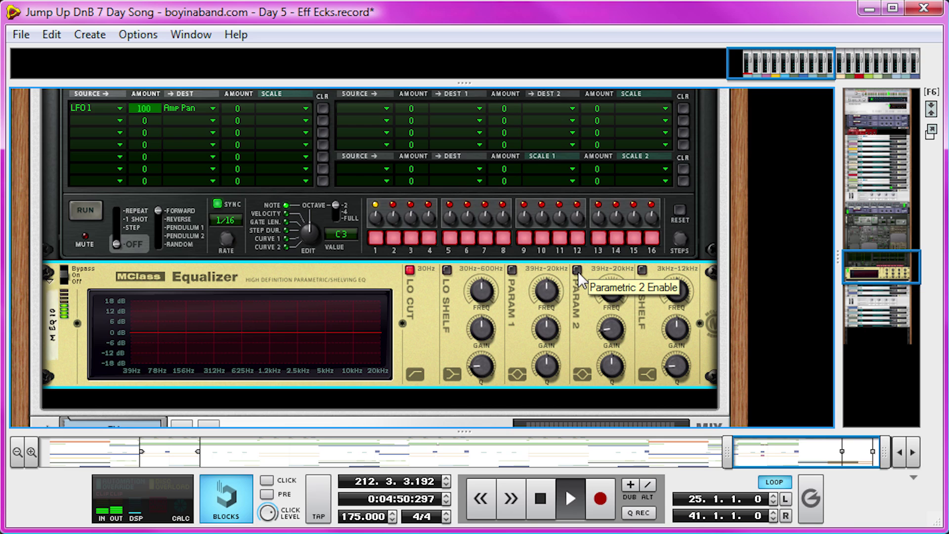
click(578, 271)
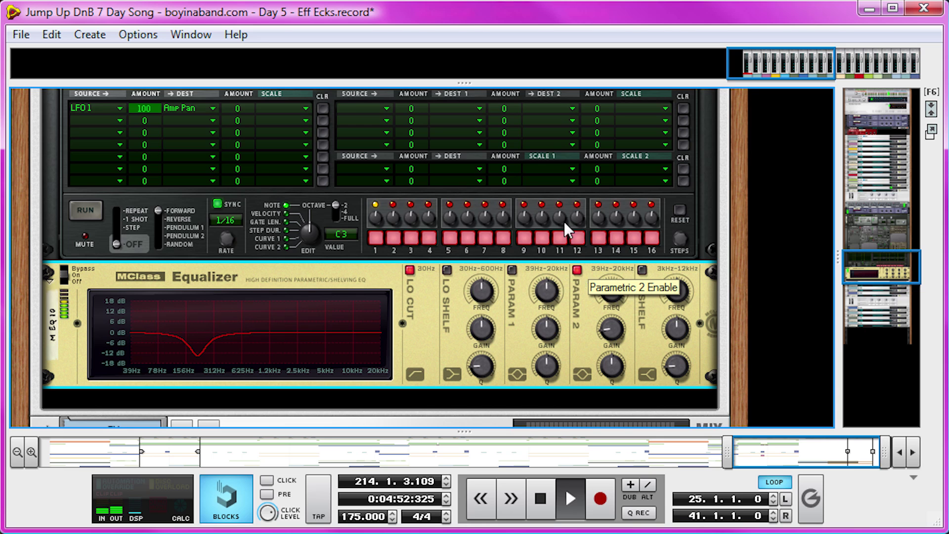
key(space)
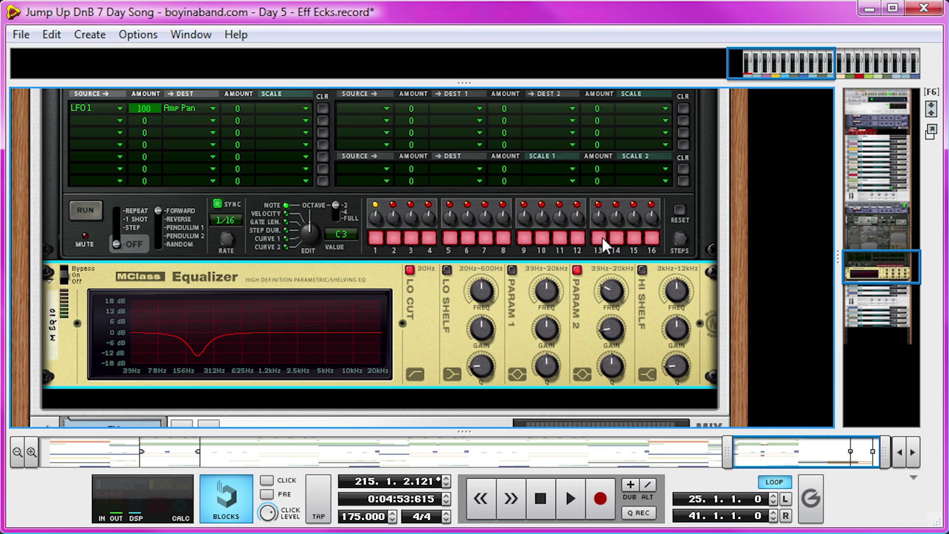
- Reopen the sequencer at full height and clear the solo on all tracks
scroll(602, 238, up, 10)
click(49, 163)
drag(464, 431, 469, 25)
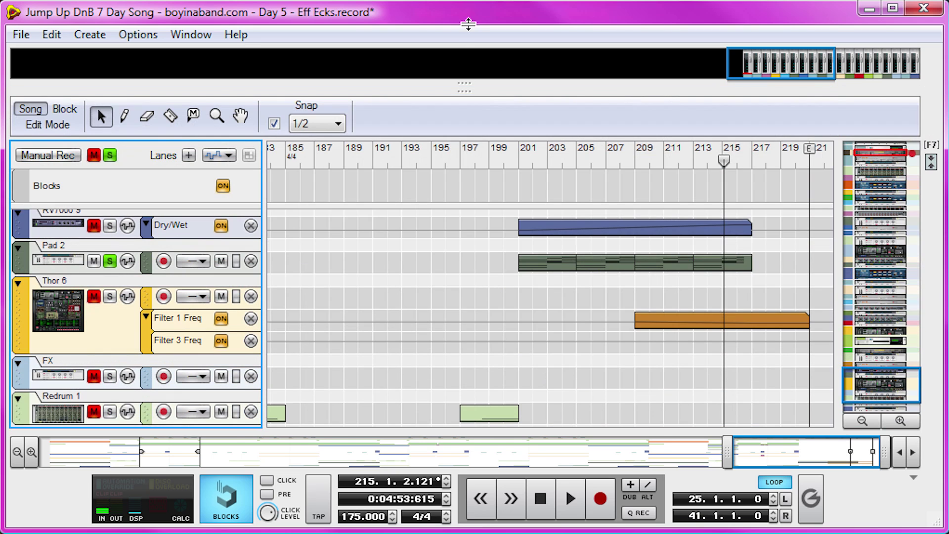
click(110, 155)
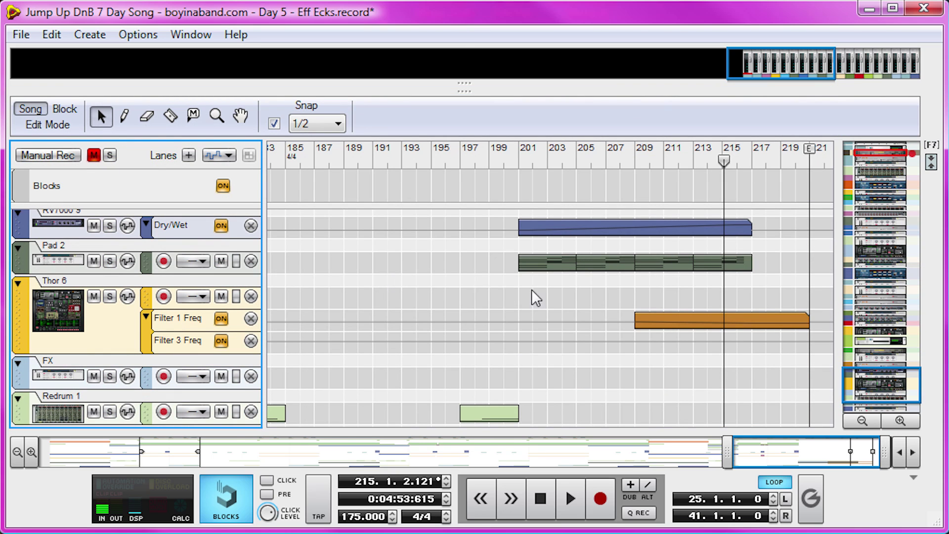